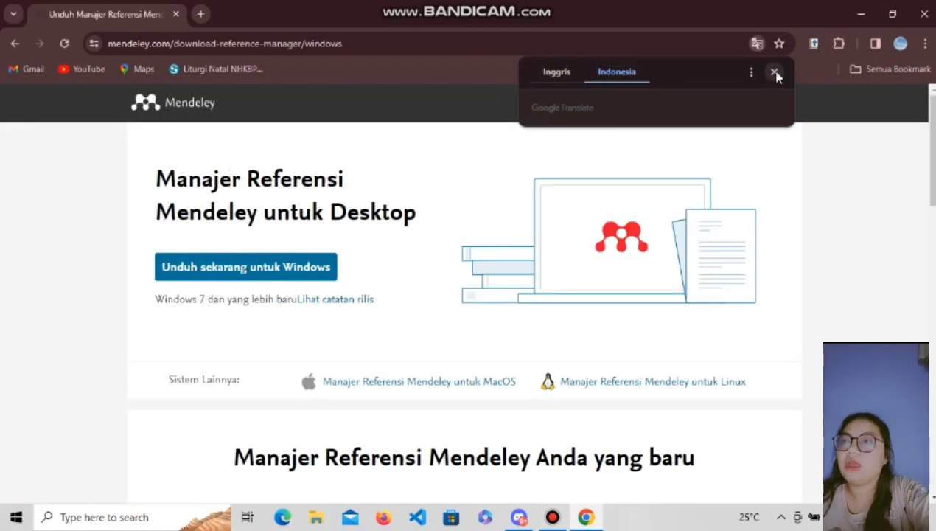
Download the Mendeley Reference Manager 2.105.0 installer for Windows and run it once finished.
click(774, 73)
click(313, 271)
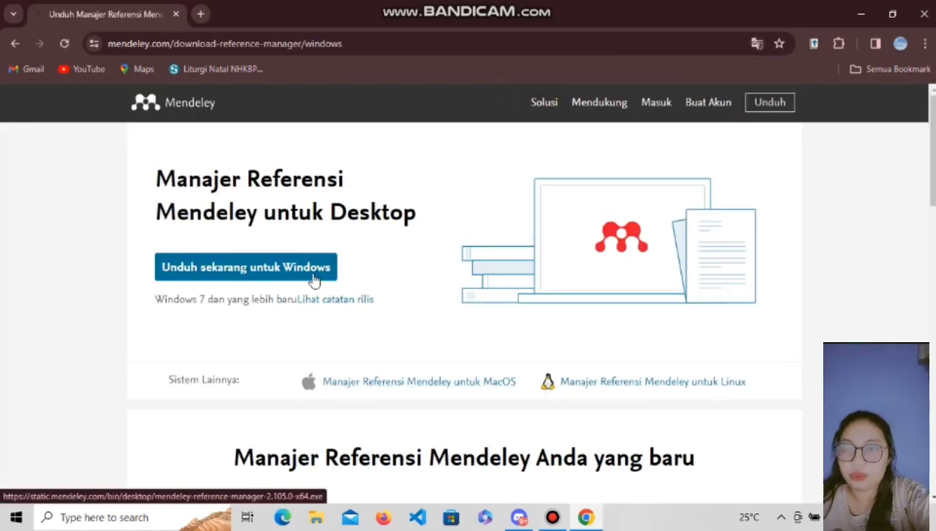
click(854, 47)
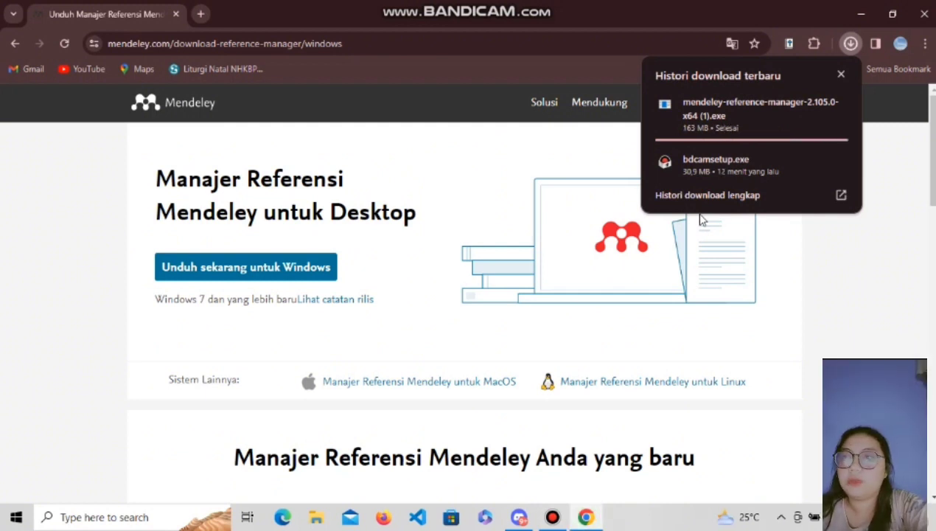
click(702, 140)
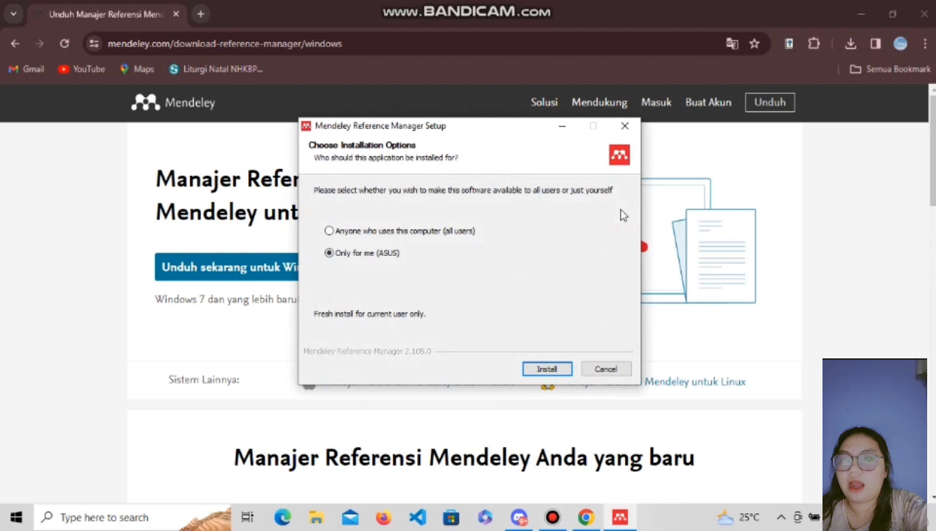
Install Mendeley Reference Manager for anyone using this computer and launch it when setup completes.
click(394, 234)
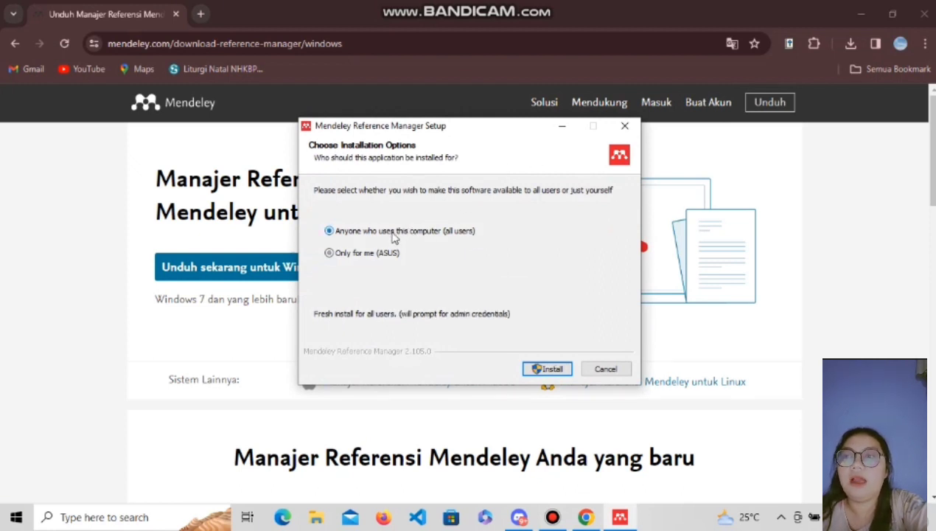
click(546, 369)
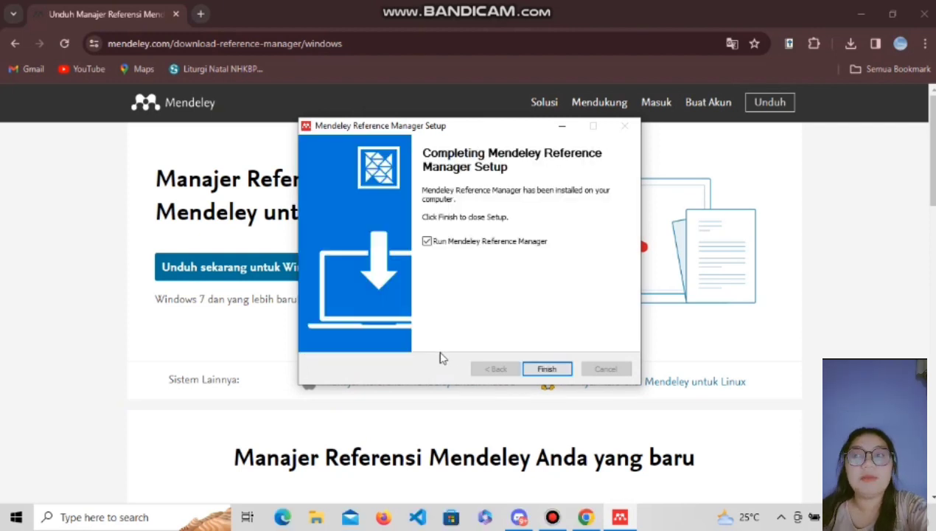
click(546, 371)
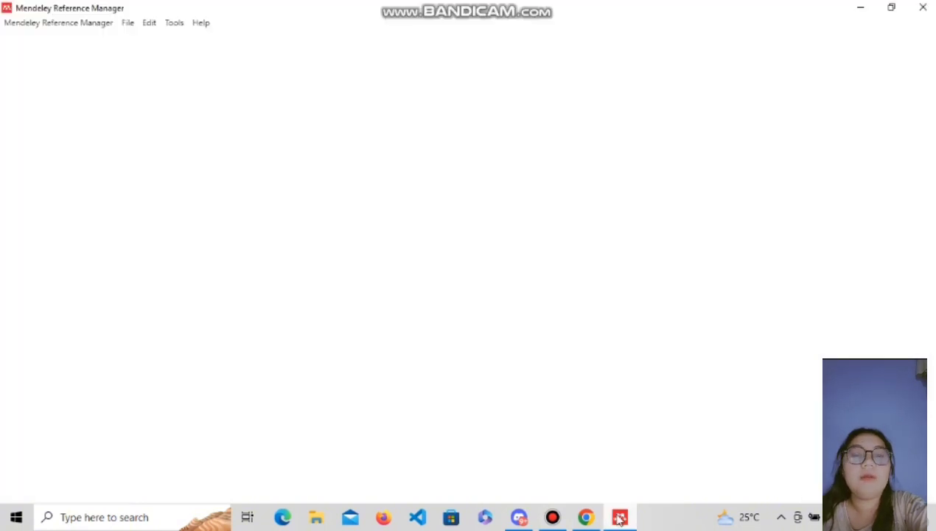
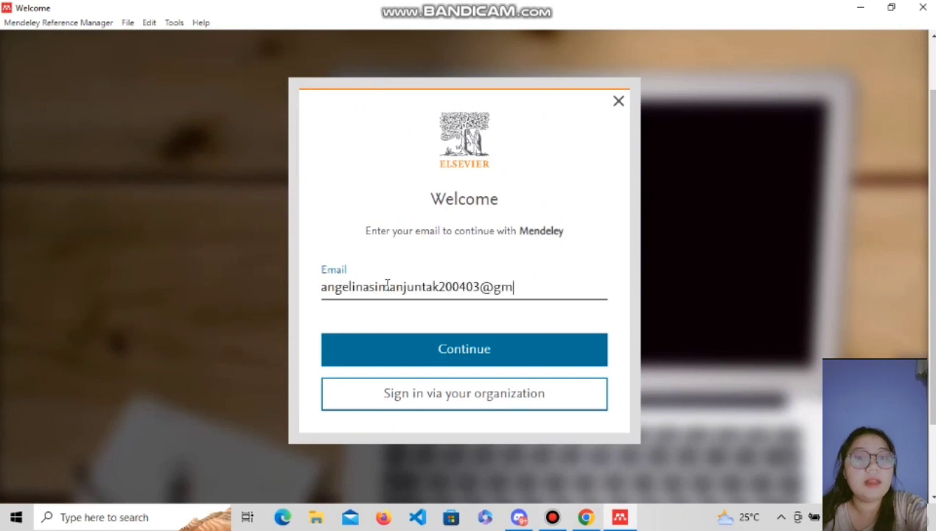
Sign in with the account e-mail and password so the Laporan SIG library loads.
click(448, 361)
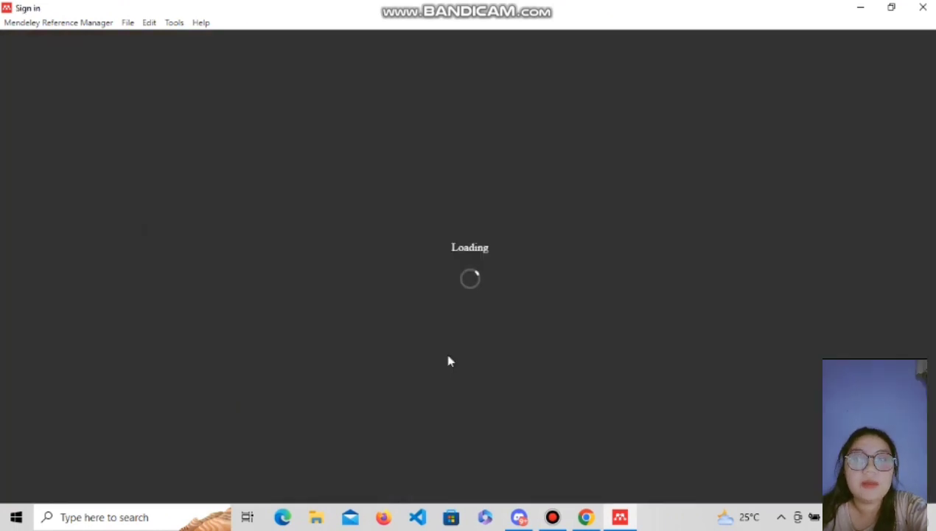
text(****)
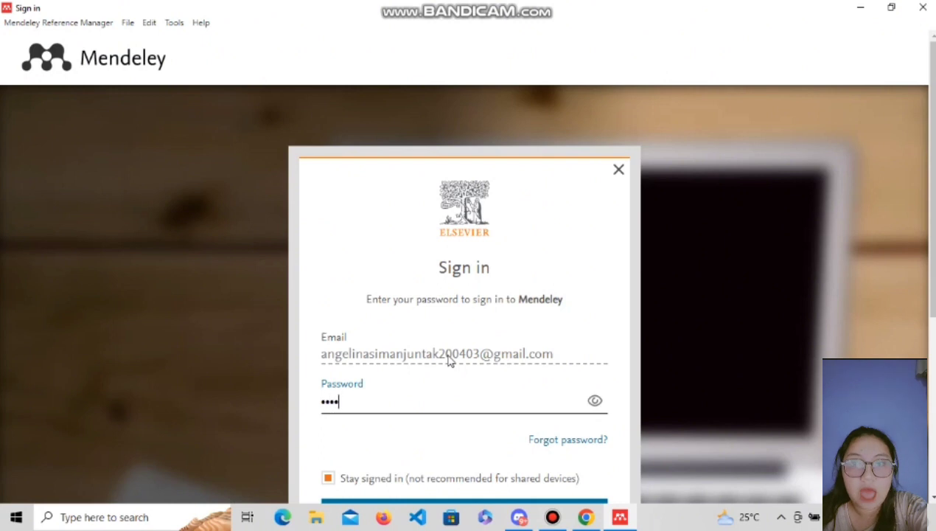
text(**********)
scroll(712, 394, down, 3)
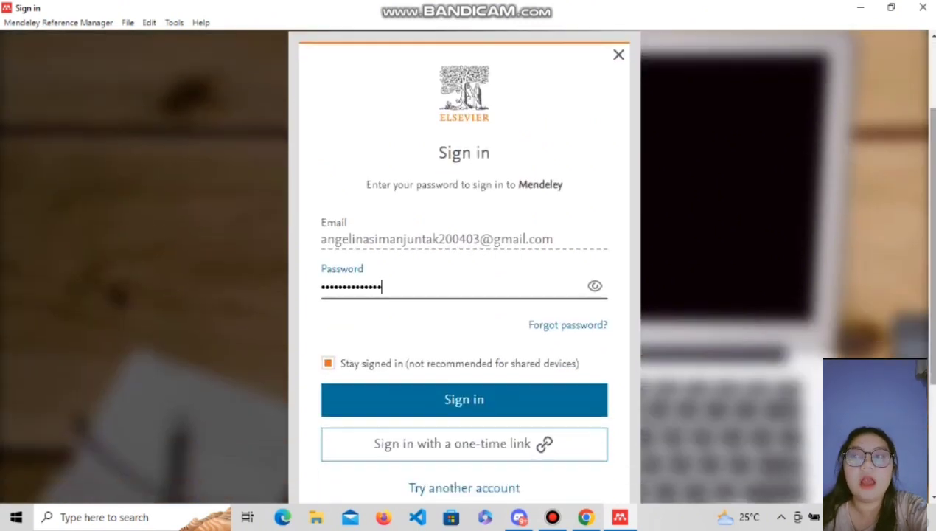
click(420, 397)
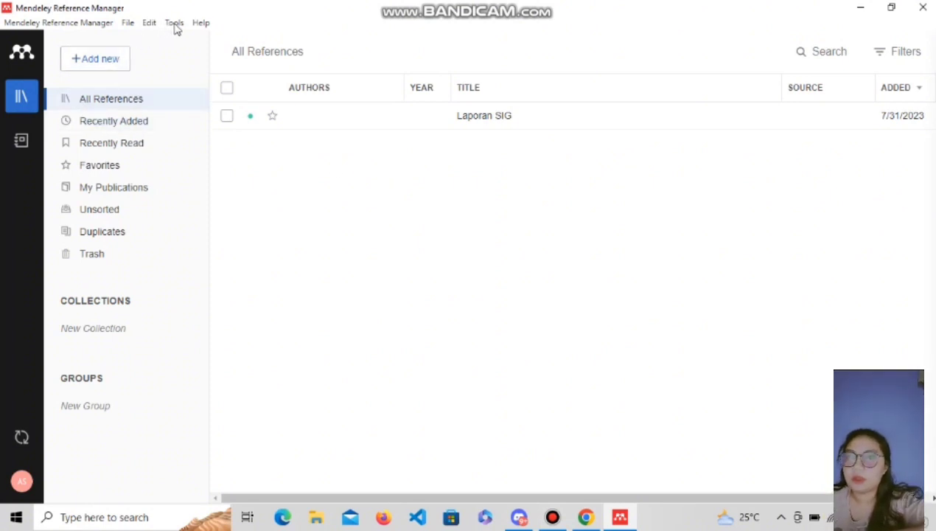
Choose Tools > Install Mendeley Cite for Microsoft Word to reach its AppSource page.
click(175, 23)
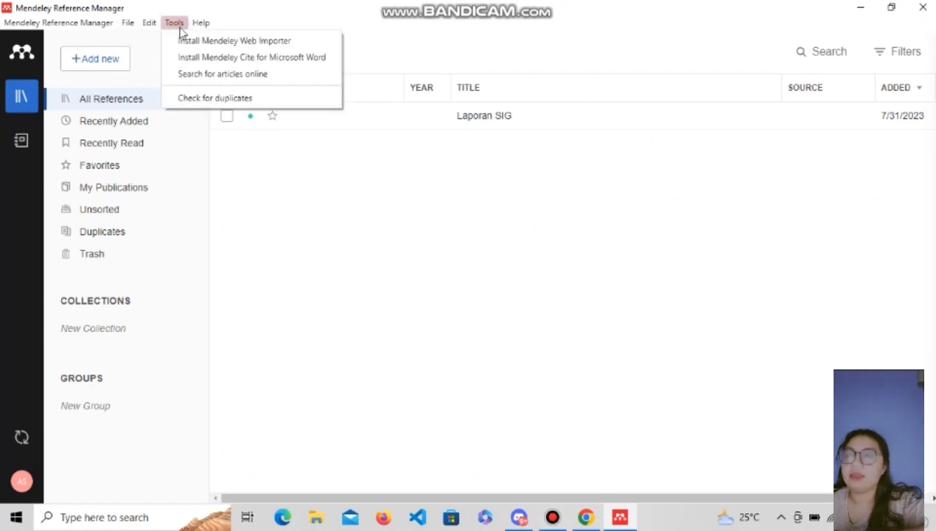
click(207, 59)
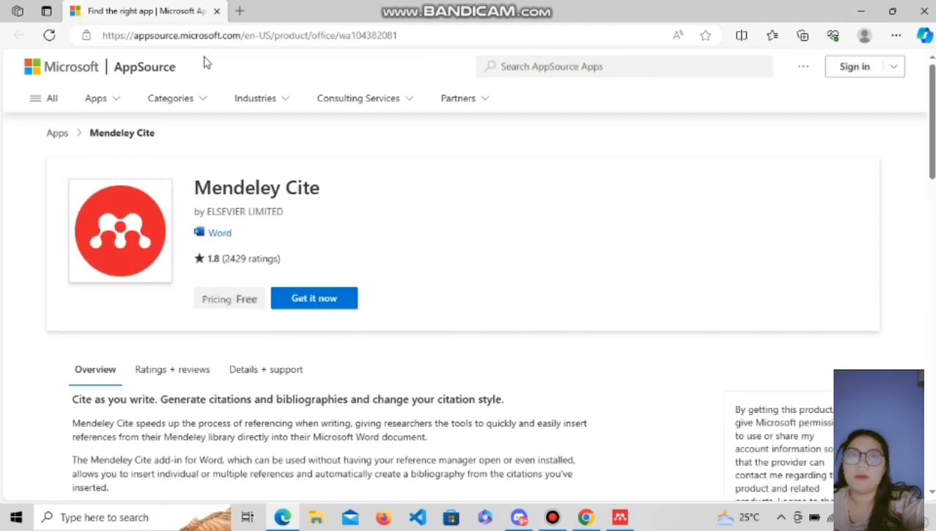
Request the free Mendeley Cite add-in on AppSource, signing in with the account e-mail.
click(329, 304)
click(342, 301)
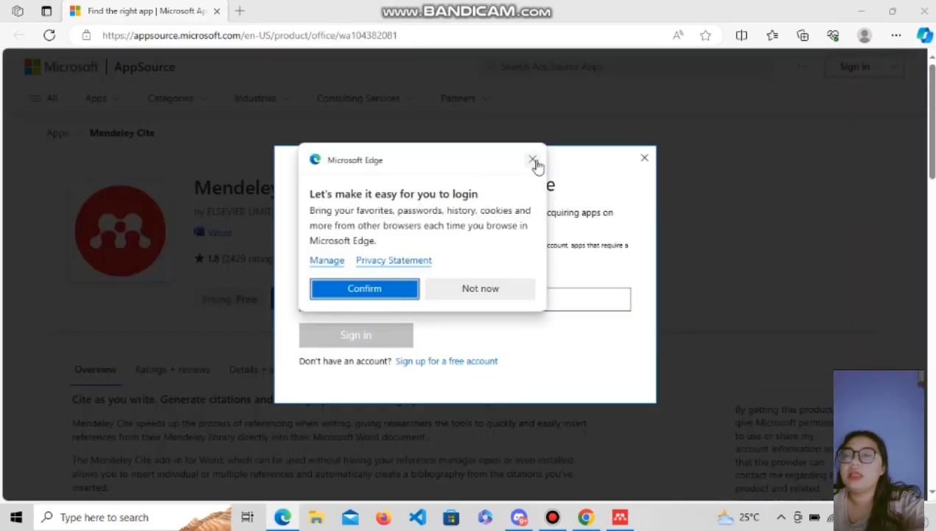
click(532, 158)
click(398, 300)
click(395, 338)
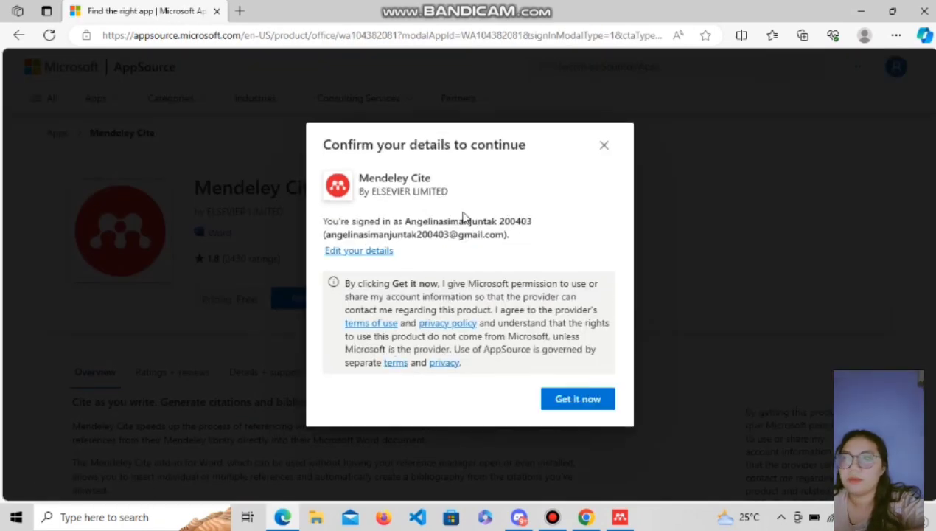
click(563, 398)
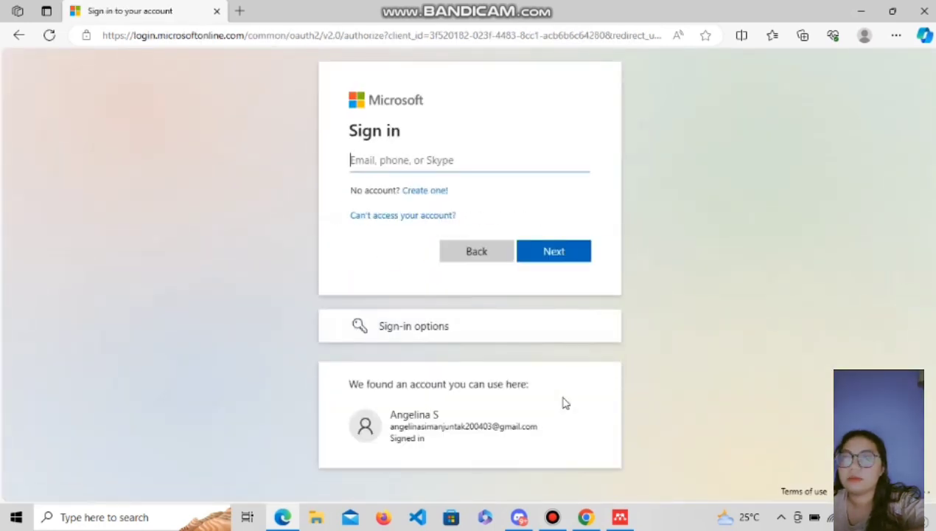
Complete the Microsoft account sign-in and open the Mendeley Cite add-in in Word.
click(438, 160)
text(a)
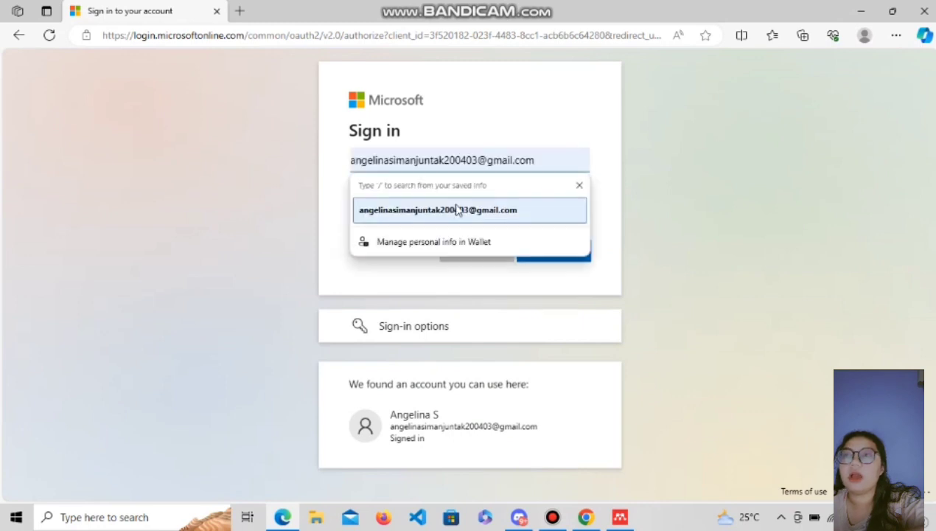
click(431, 208)
click(542, 252)
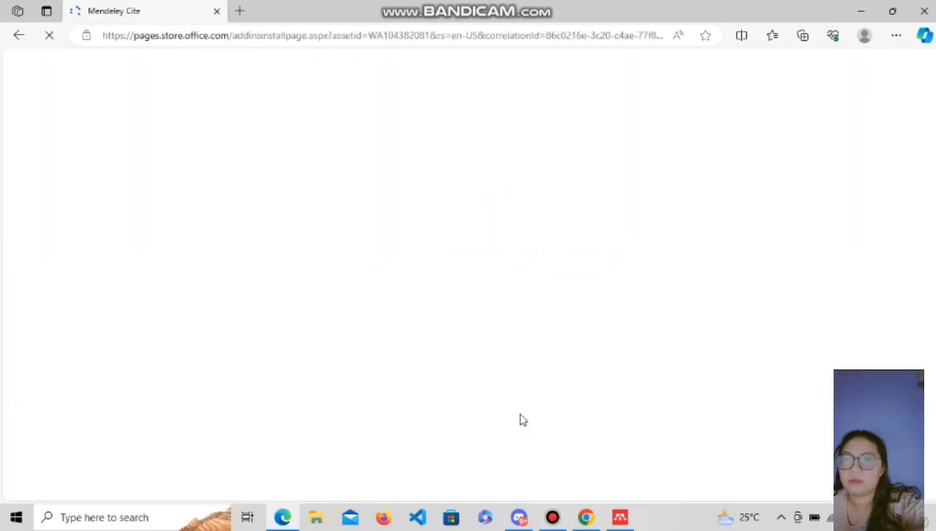
click(262, 306)
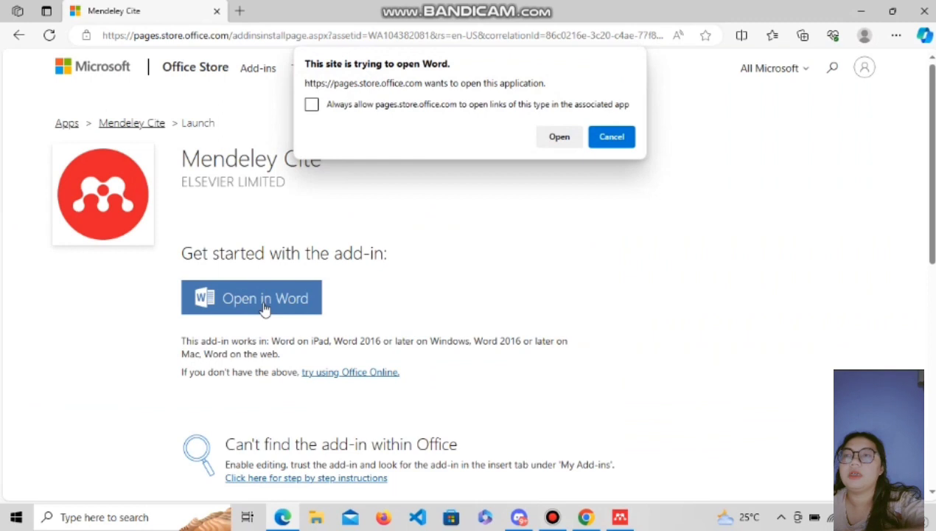
click(560, 137)
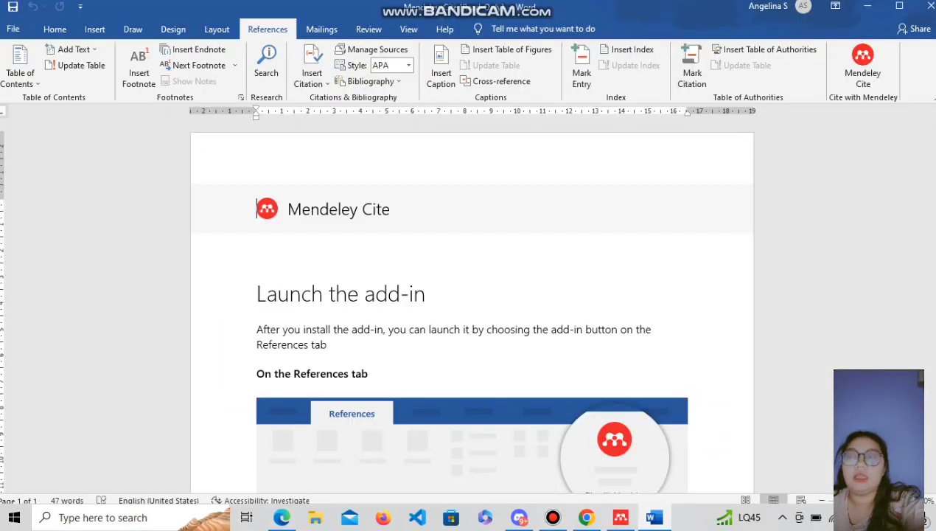
Launch Mendeley Cite from the References ribbon and choose Get started to begin its sign-in.
scroll(472, 302, down, 5)
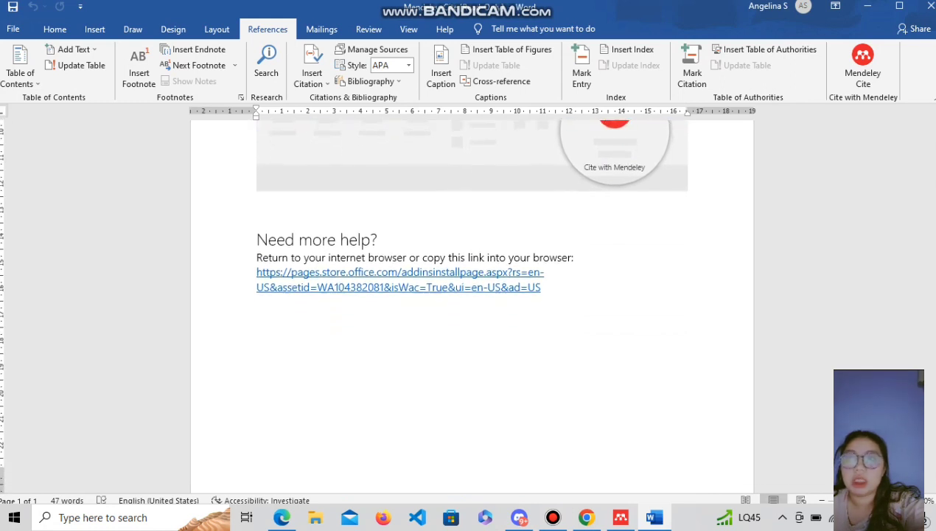
scroll(930, 262, up, 6)
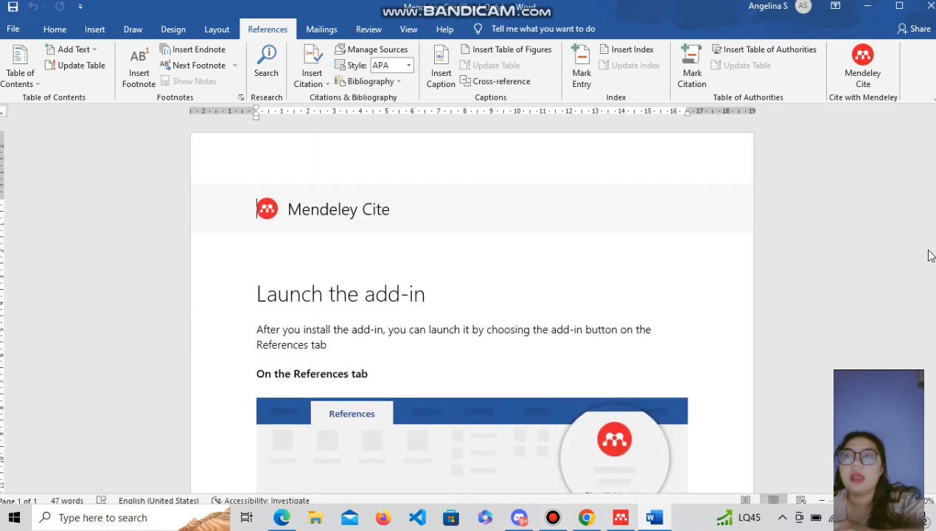
click(864, 73)
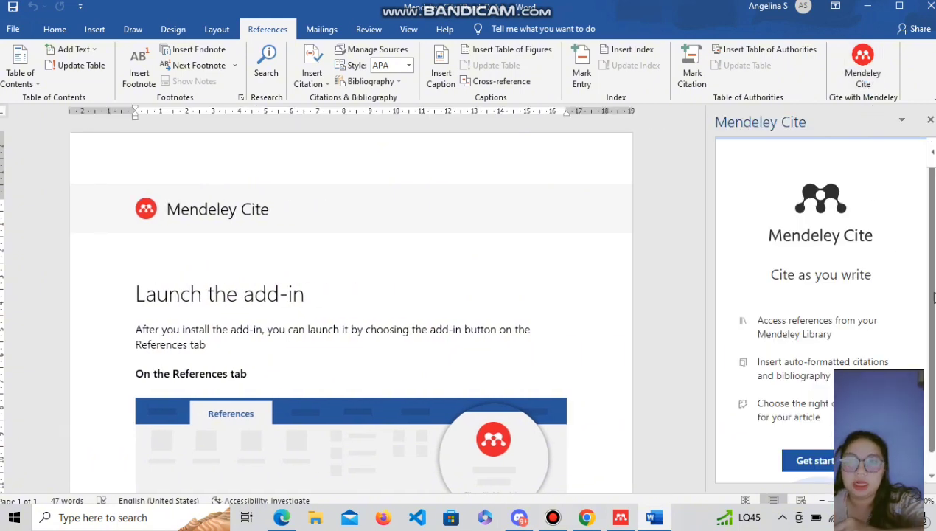
scroll(932, 298, down, 1)
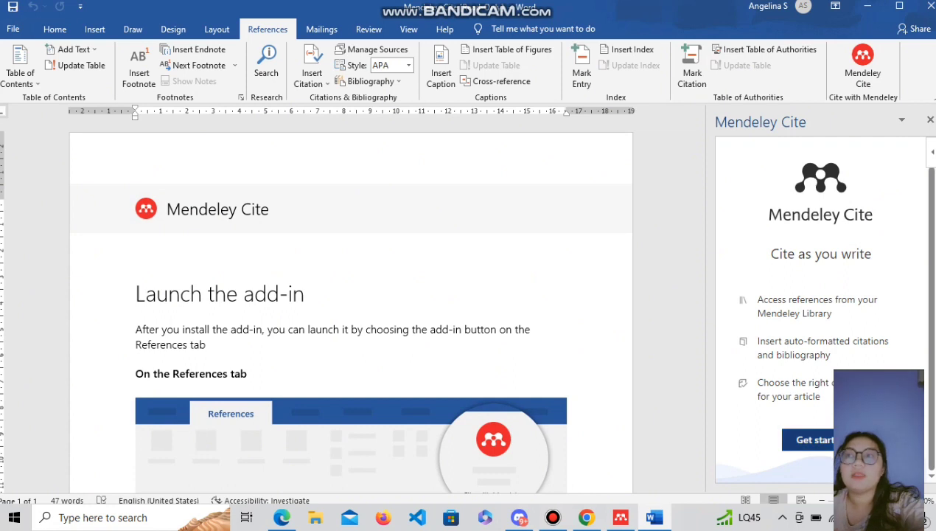
click(840, 440)
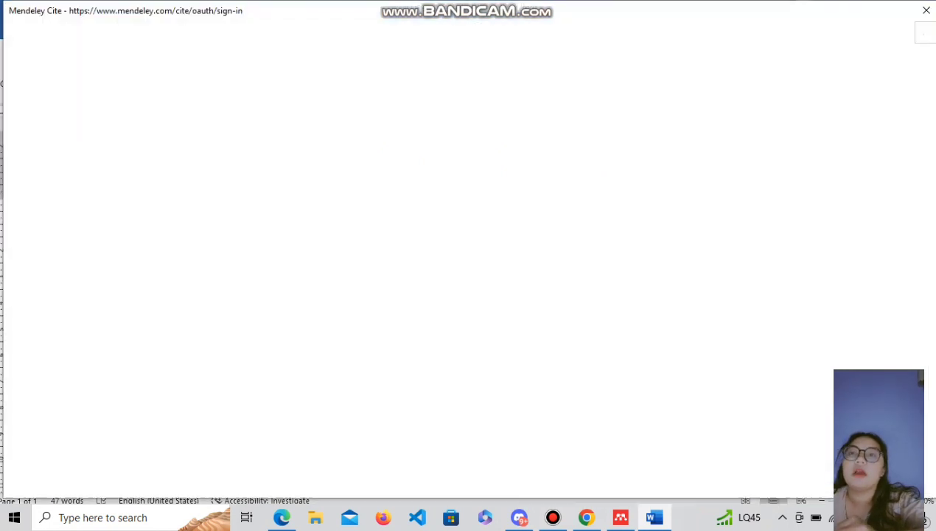
Sign in to Mendeley Cite with the account e-mail and password.
click(380, 353)
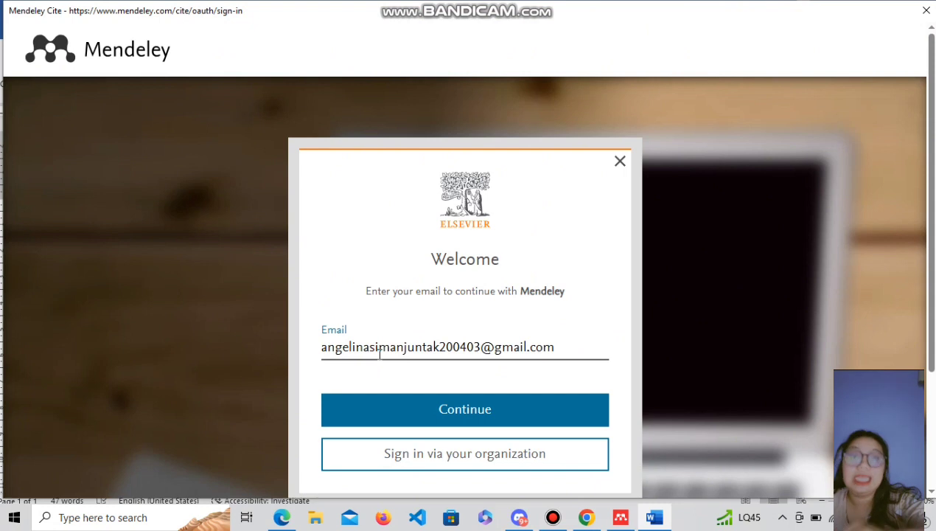
click(410, 416)
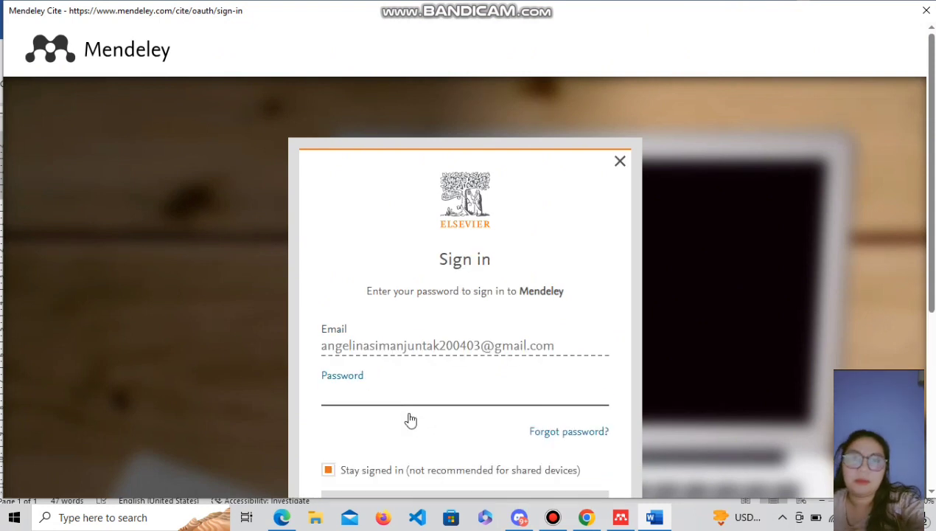
text(****)
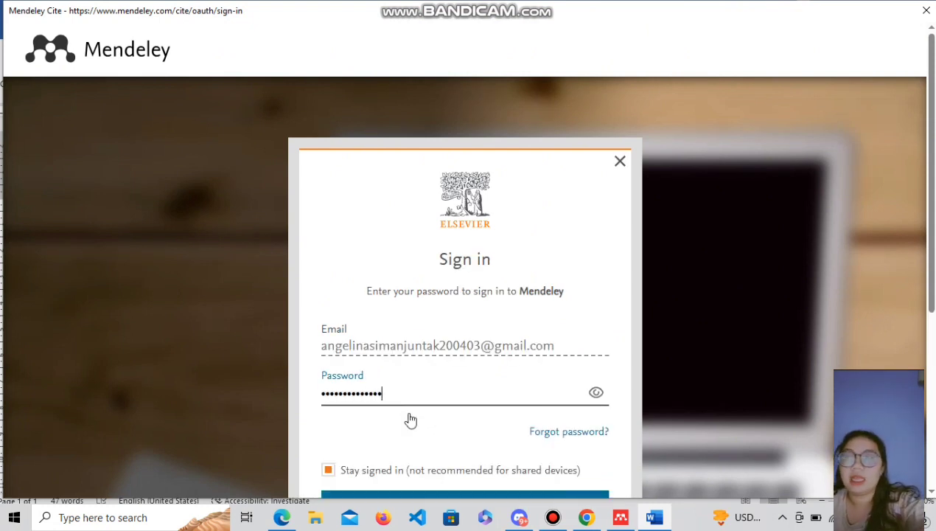
drag(922, 257, 931, 373)
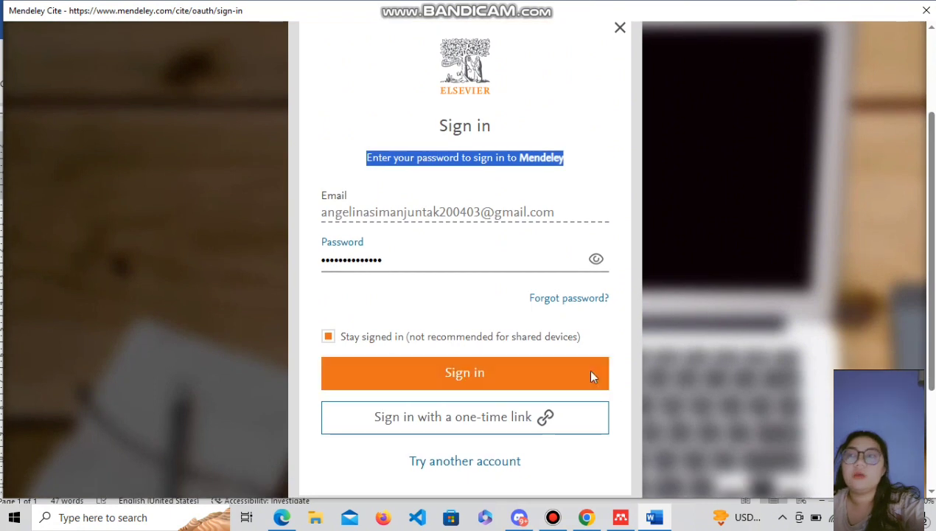
click(589, 376)
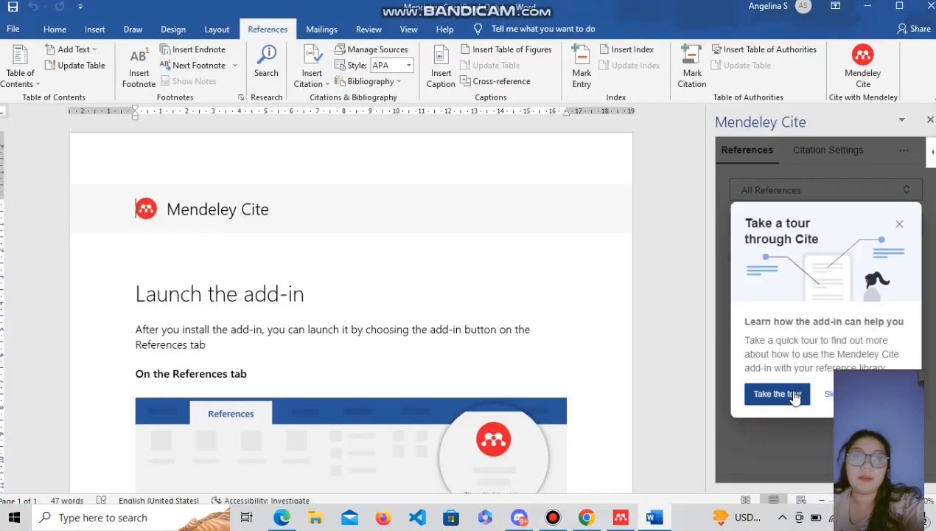
Go through every step of the Mendeley Cite introduction tour and finish it.
click(794, 396)
click(749, 304)
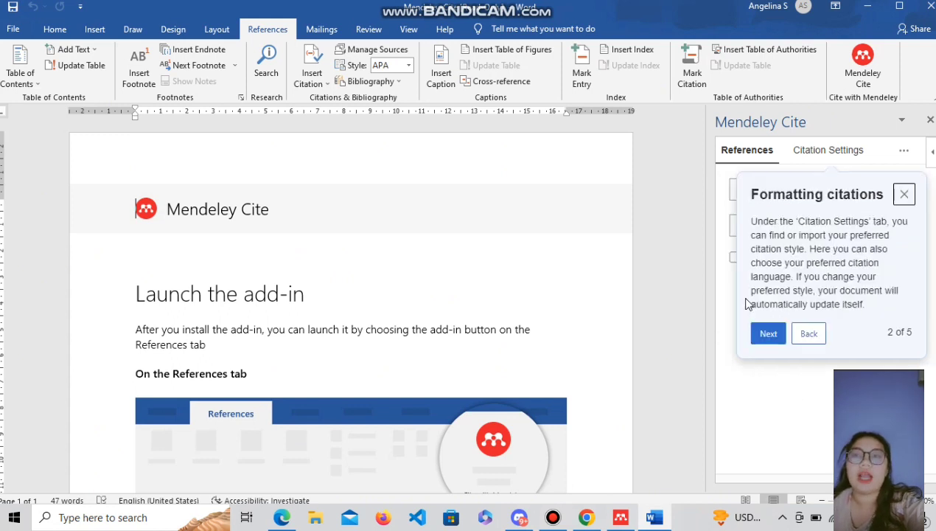
click(767, 332)
click(764, 330)
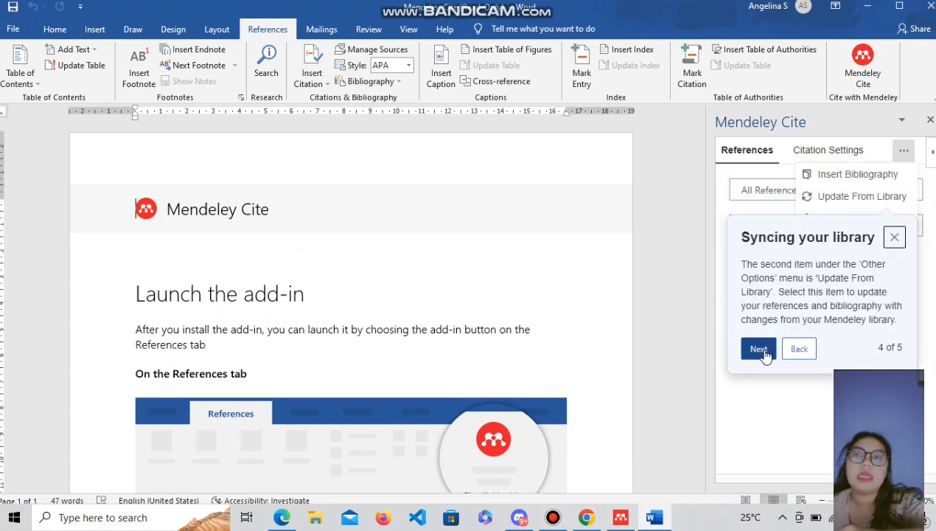
click(759, 349)
click(766, 355)
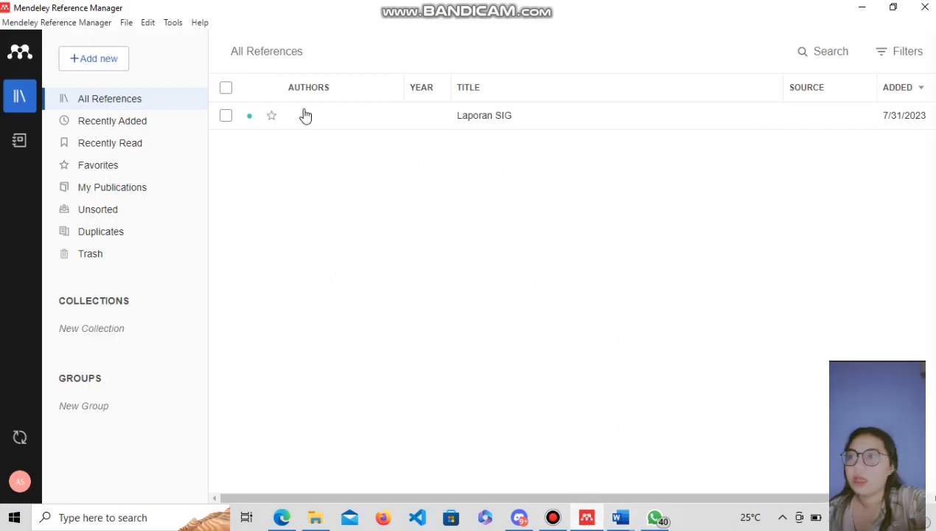
Import all five PDFs from Documents\Dafpus via Add new > File(s) from computer.
click(121, 61)
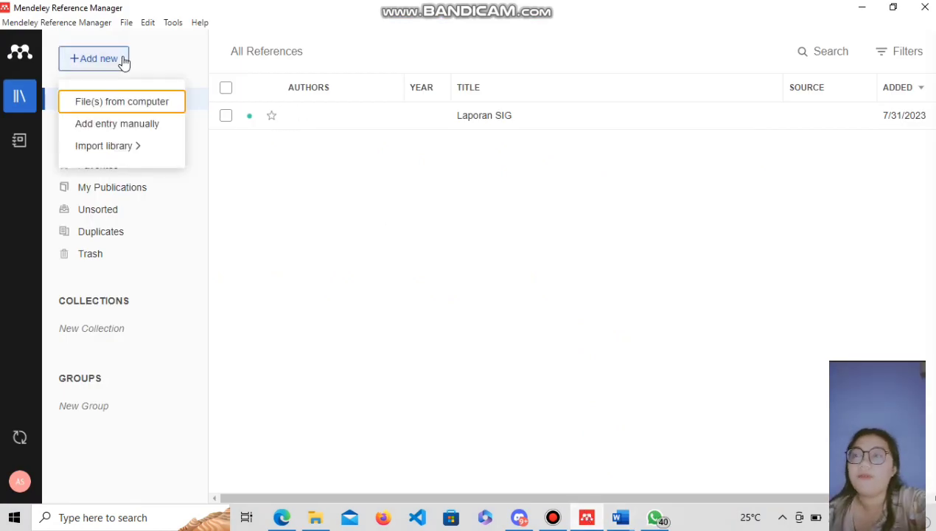
click(127, 100)
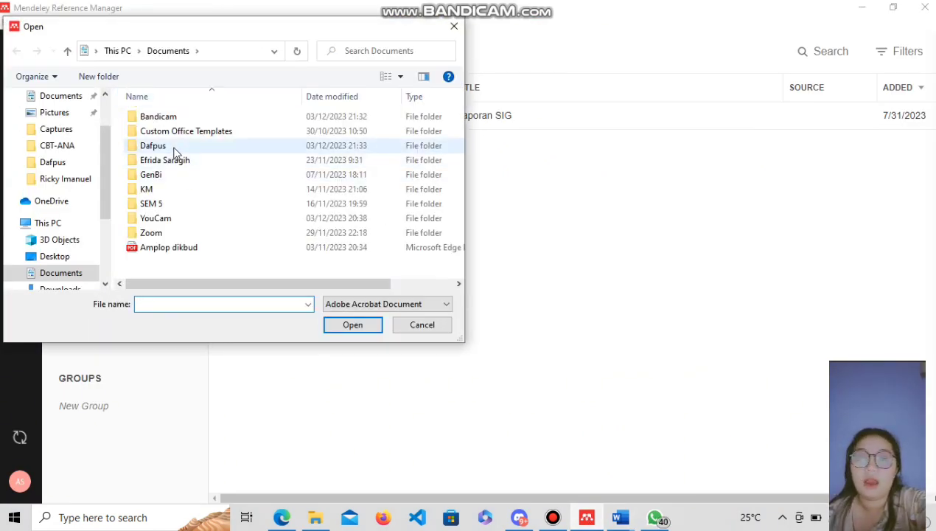
double_click(175, 146)
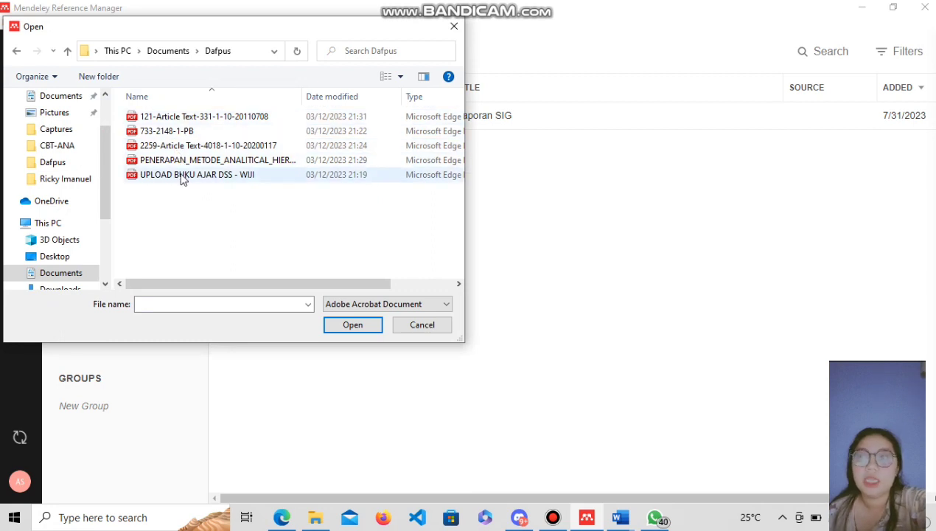
click(190, 121)
key(shift+Down)
key(shift+Down)
key(shift+Down)
key(shift+Down)
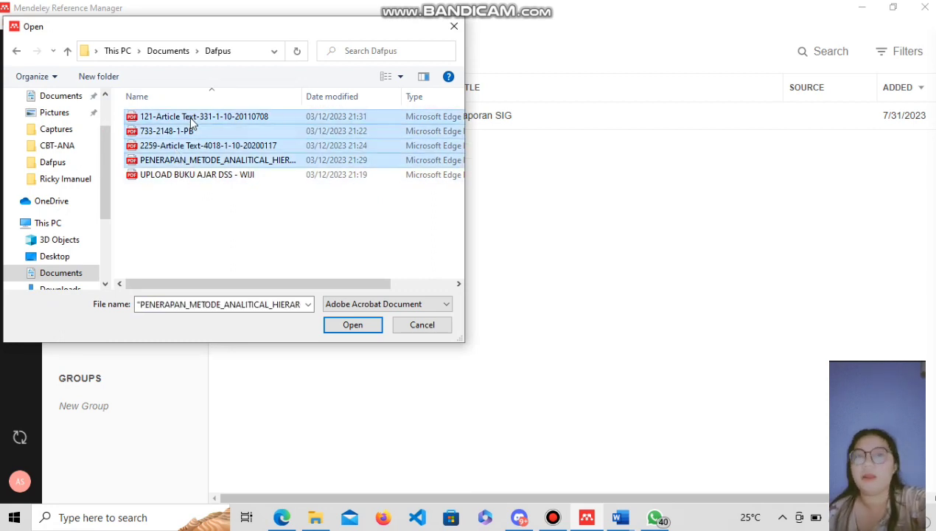
click(347, 325)
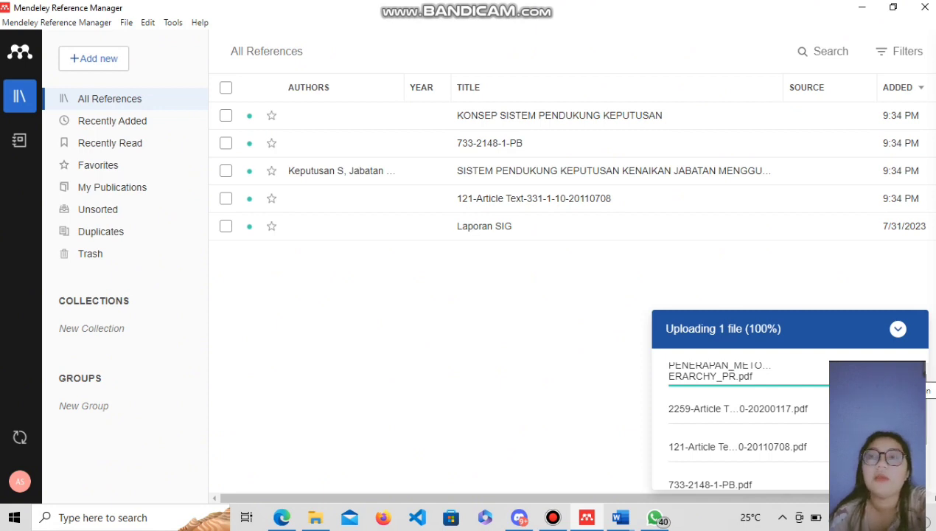
click(907, 329)
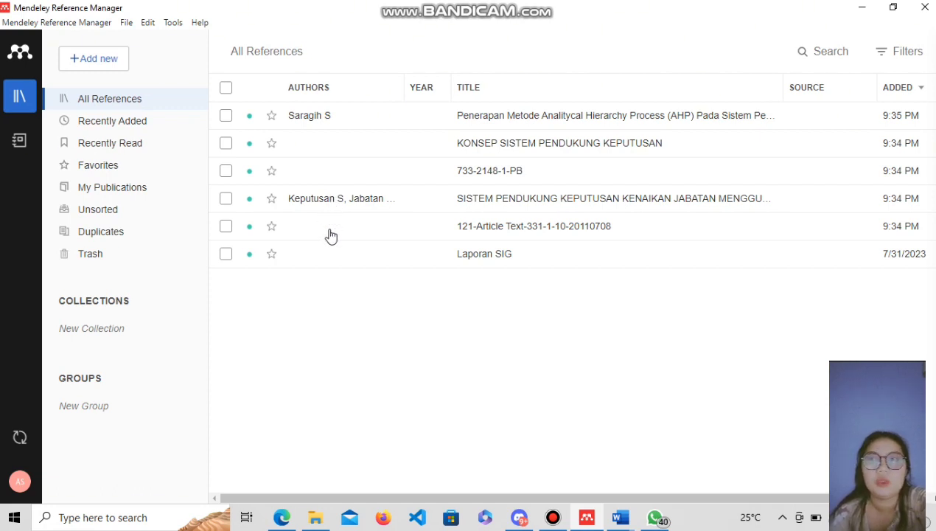
Open the Penerapan Metode AHP article, zoom its PDF out, and review its Info details.
double_click(486, 121)
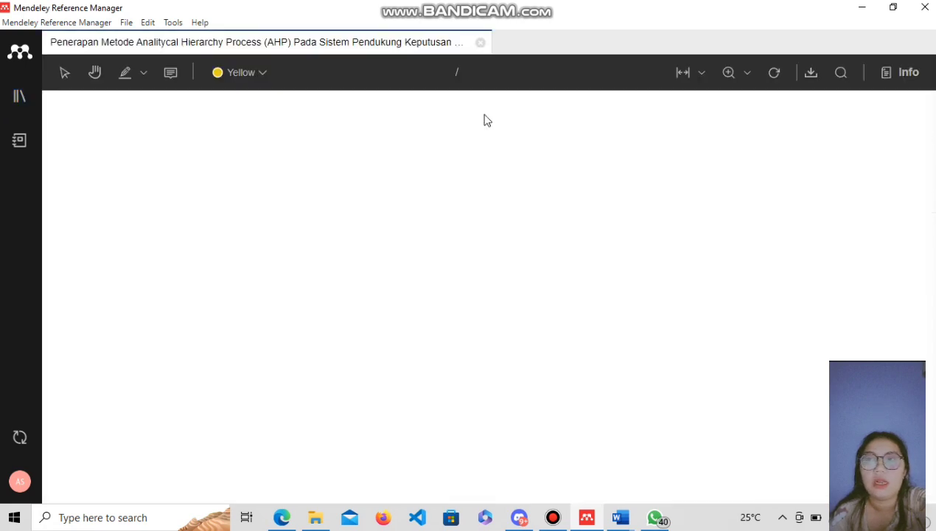
click(908, 72)
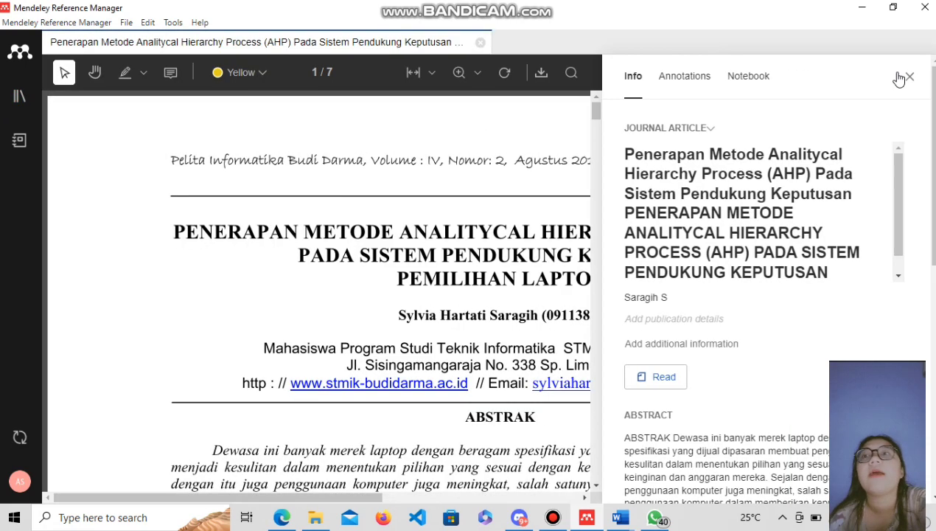
click(477, 72)
click(469, 133)
click(459, 73)
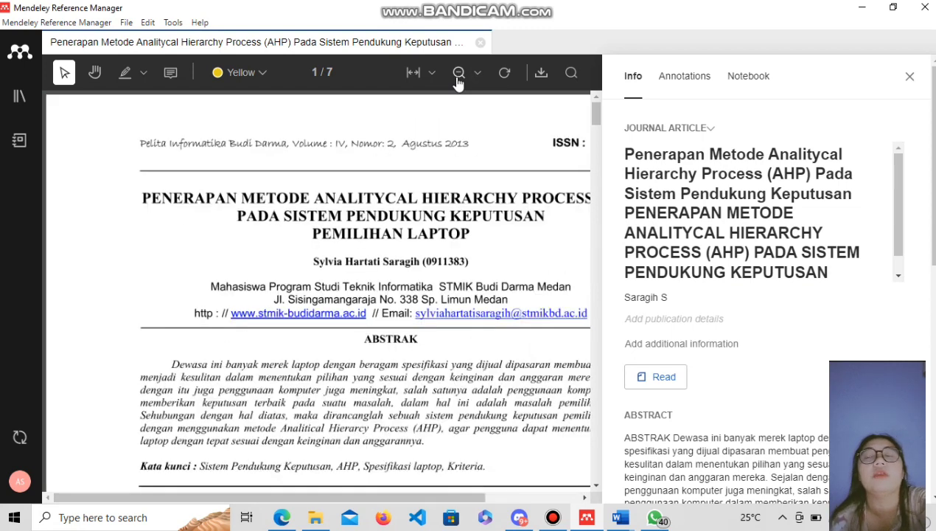
click(459, 72)
mouse_move(597, 118)
mouse_down()
mouse_move(599, 133)
mouse_move(599, 122)
mouse_up()
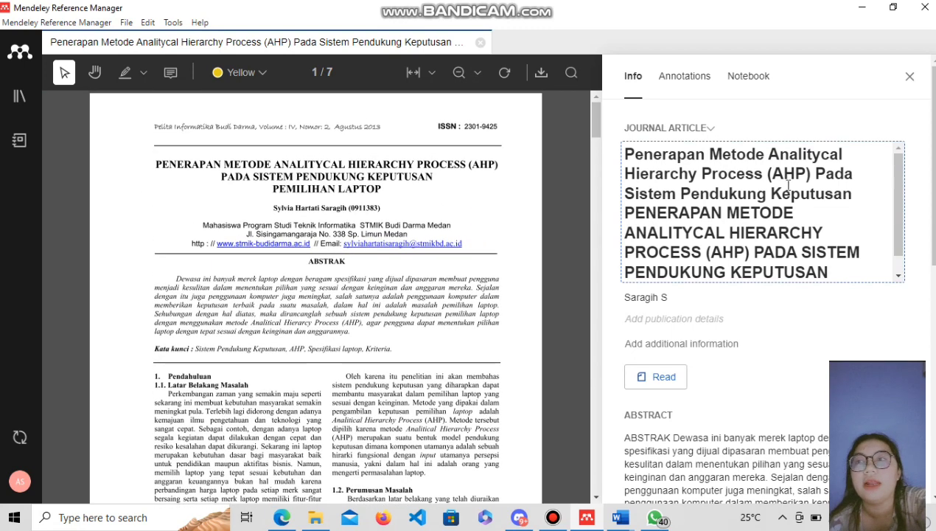
drag(899, 247, 899, 269)
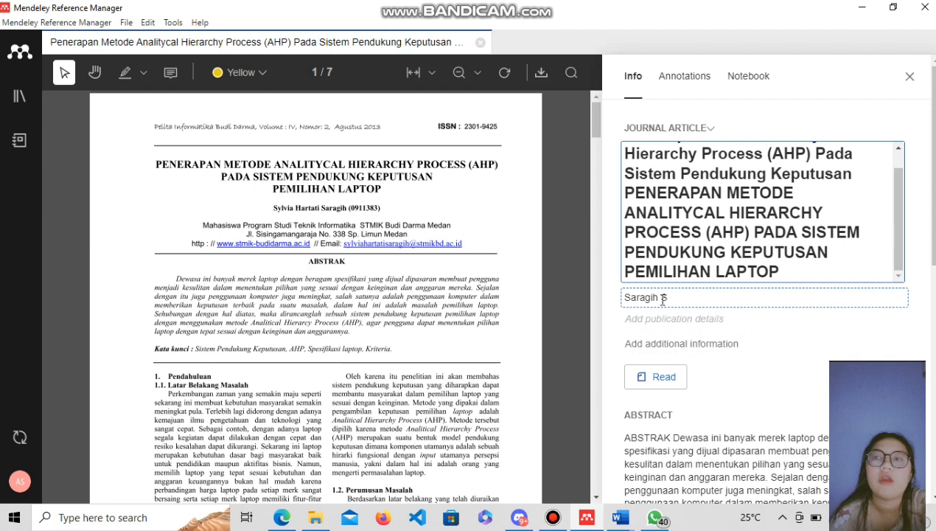
scroll(766, 295, down, 1)
scroll(767, 294, down, 3)
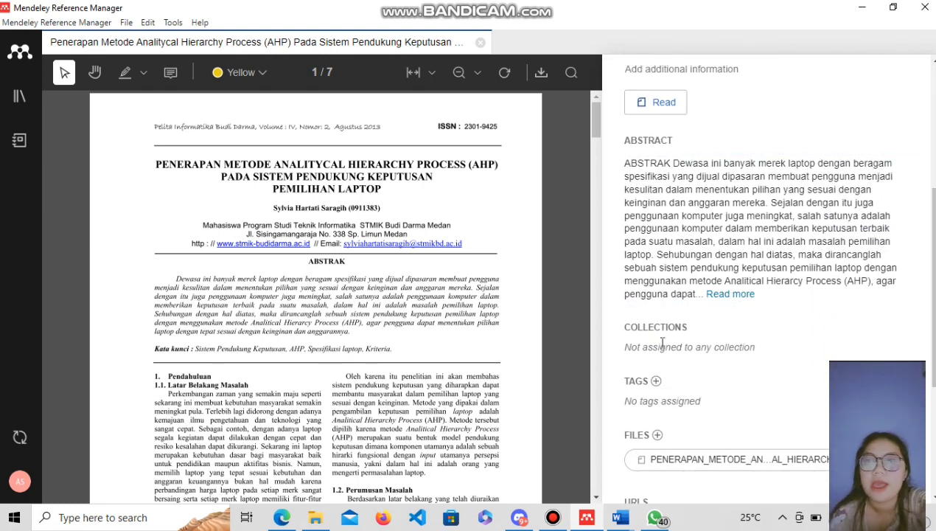
scroll(766, 294, down, 3)
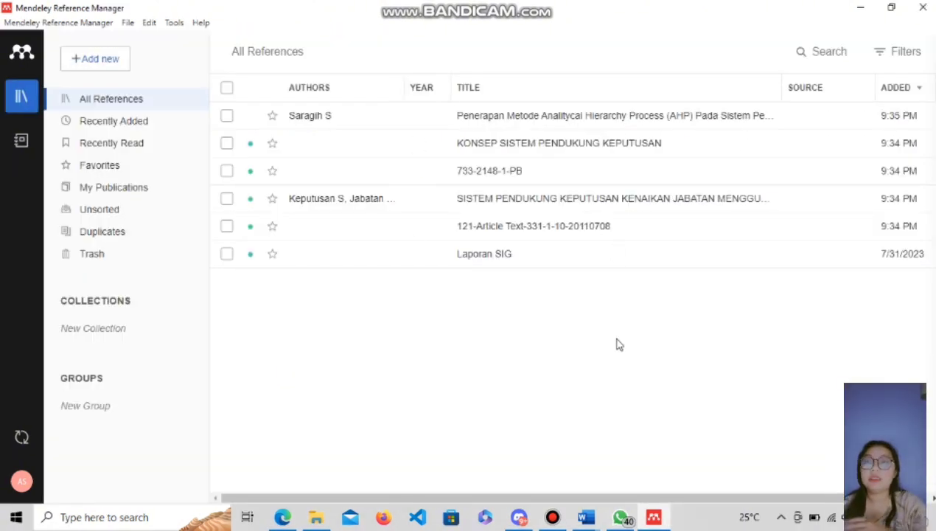
In Word, type the centred bold heading 'BAB II'.
click(586, 517)
key(ctrl+e)
key(ctrl+b)
text(BAB II)
key(Return)
Add left-aligned item 'A. Penerapan AHP Pada SPK' with its paragraph, opening the Mendeley Cite pane.
key(ctrl+l)
text(A.)
click(274, 35)
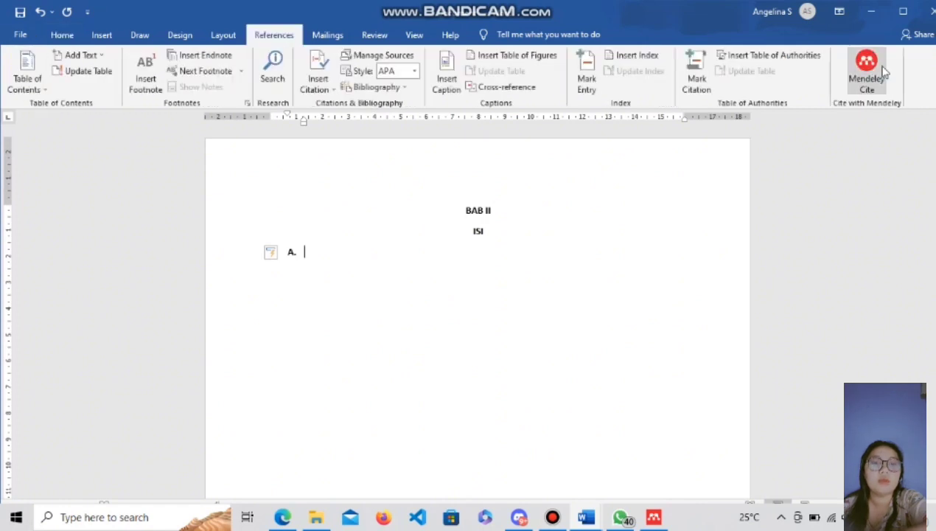
click(866, 74)
text(Penerapan )
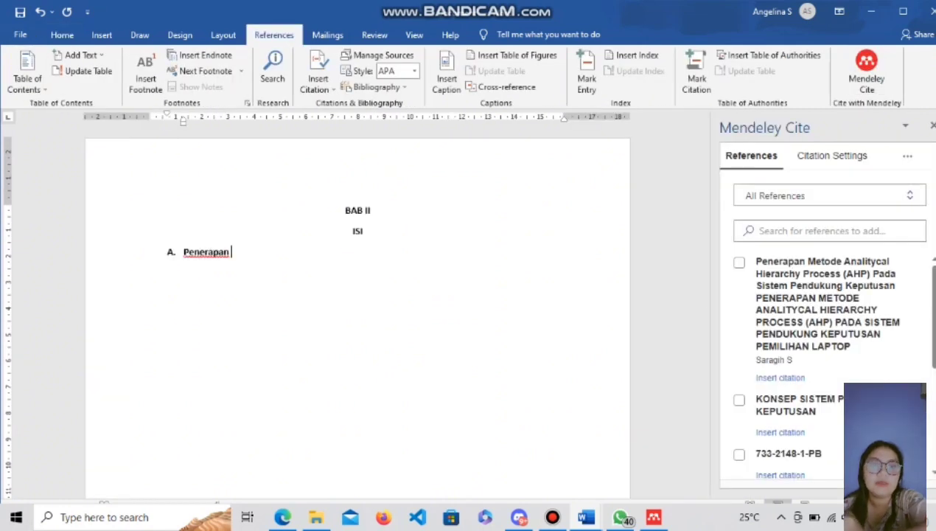
text(AHP pp)
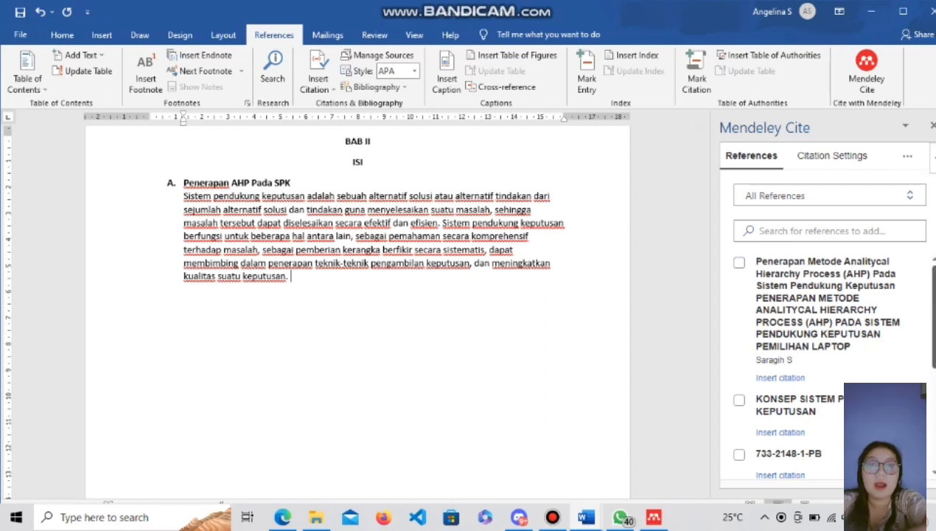
Cite the Saragih AHP reference after the paragraph as (Saragih, n.d.).
scroll(832, 354, down, 5)
scroll(926, 294, up, 5)
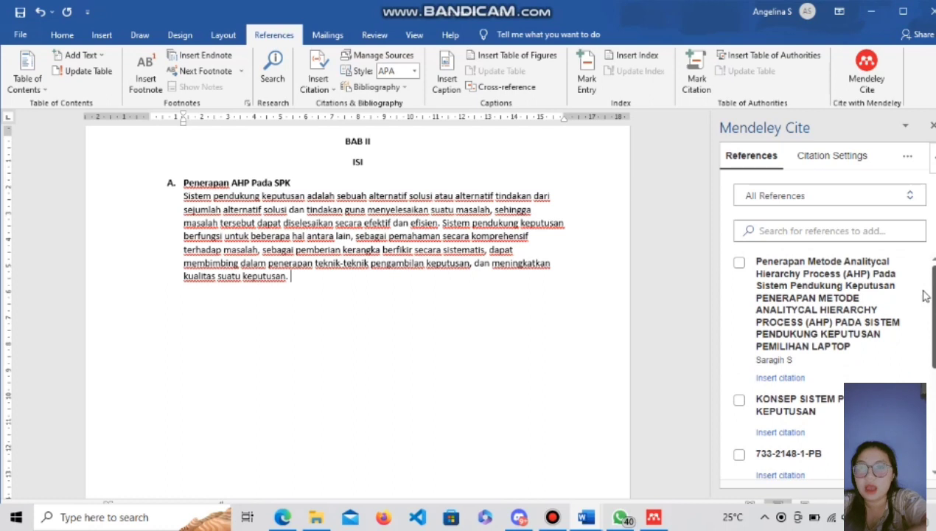
click(739, 265)
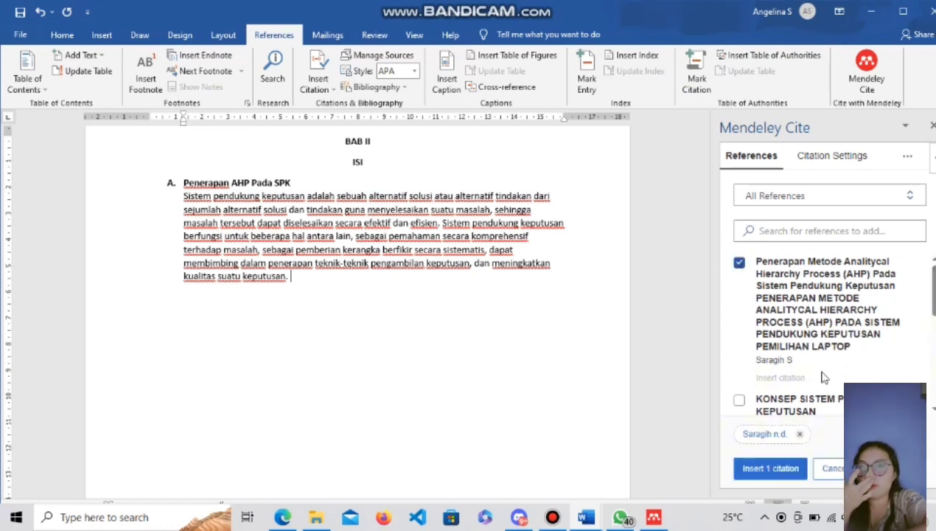
click(770, 469)
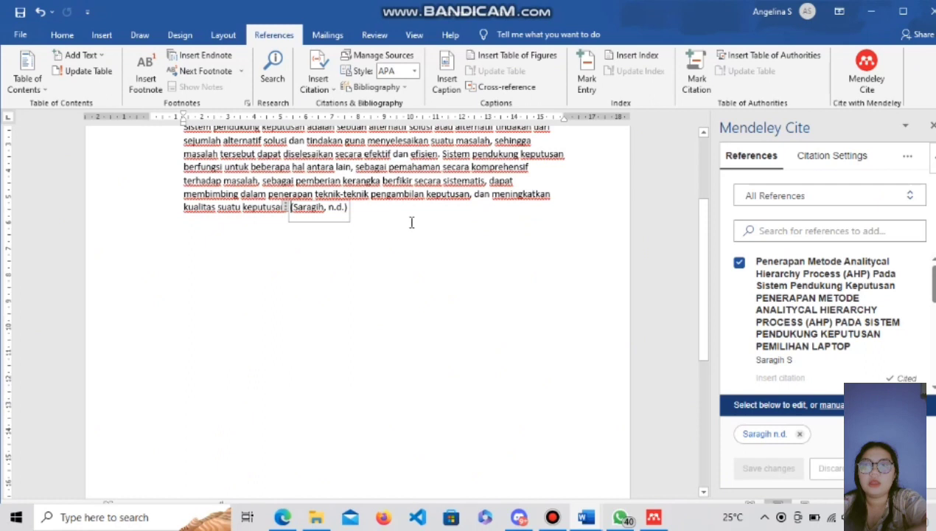
scroll(173, 334, up, 3)
click(173, 334)
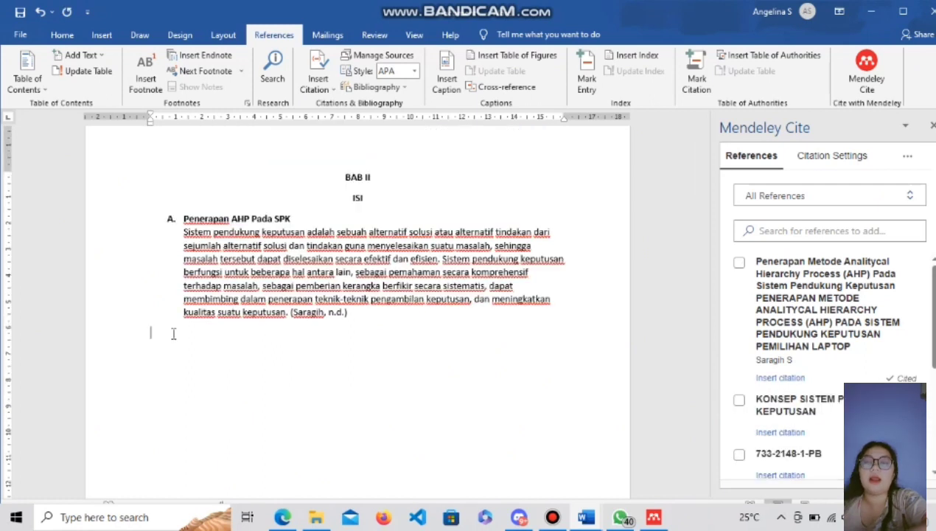
Add heading 'B. Konsep SPK' and paste its paragraph, cited as (KONSEP SISTEM PENDUKUNG KEPUTUSAN, n.d.).
text(B. Konsep SPK)
key(Return)
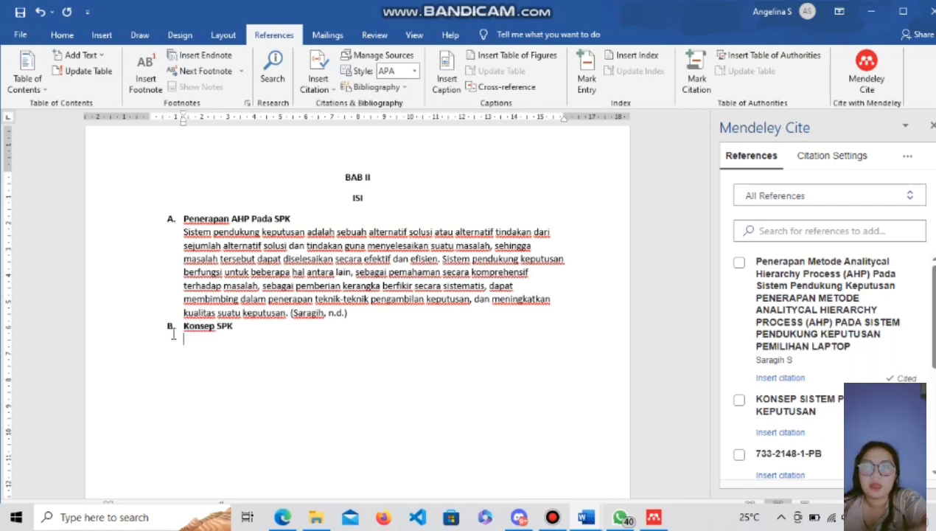
text(Konsep Sistem Pendukung Keputusan pertama kali dinyatakan oleh Michael S. Scott Morton pada tahun 1970 dengan istilah "Management Decision System". Setelah pernyataan tersebut, beberapa perusahaan dan perguruan tinggi melakukan riset dan mengembangkan konsep Sistem Pendukung Keputusan.)
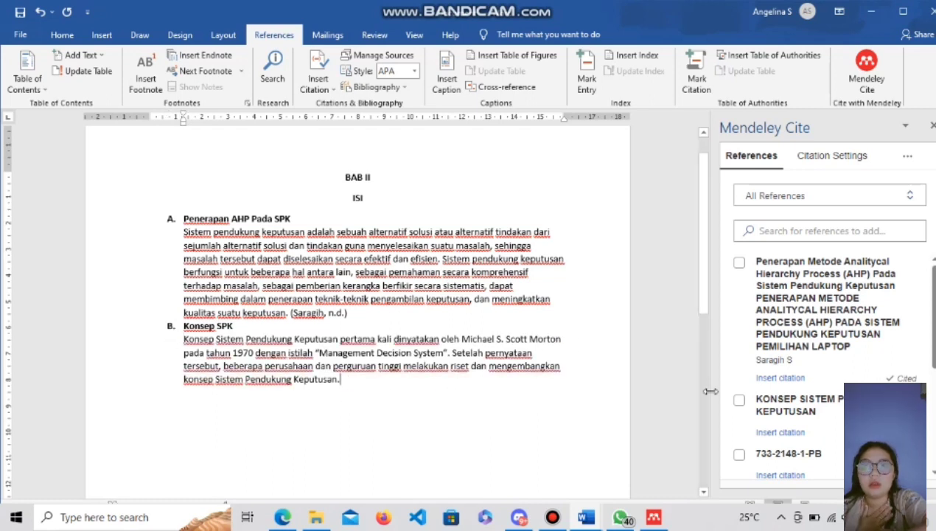
click(738, 399)
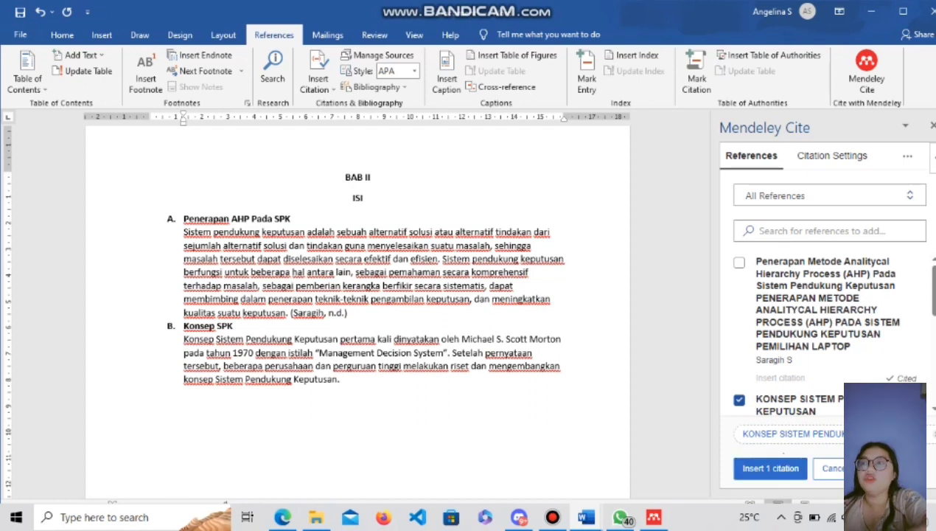
scroll(933, 293, down, 2)
click(770, 469)
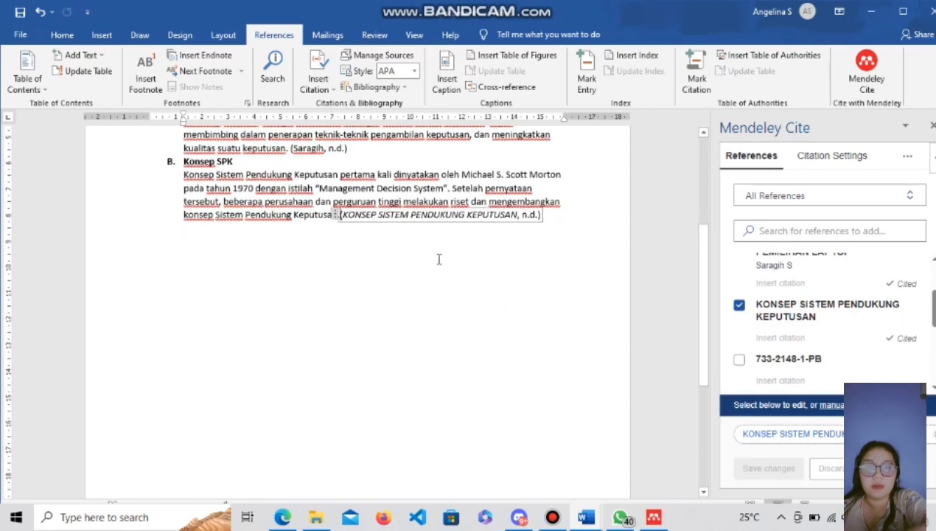
Start heading 'C. Model Konfigurasi SPK' on an unindented line below the citation.
click(557, 240)
key(BackSpace)
text(C. Model Kon)
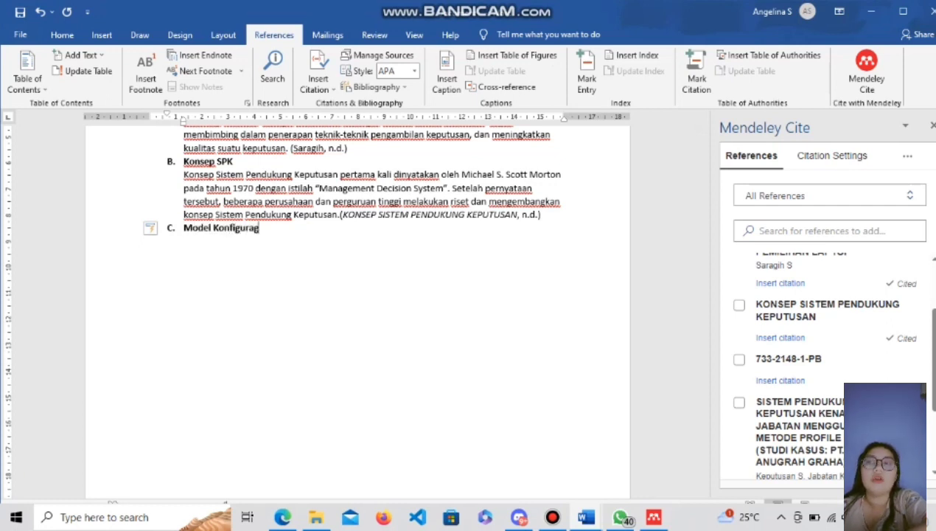
text(figurasi SPK)
Paste the Model Konfigurasi SPK paragraph under heading C and cite it as (733-2148-1-PB, n.d.).
key(Return)
key(Return)
text(Secara umum model digunakan untuk memberikan garnbaran, memberikan penjelaSan, dan memberikan perkira an dari realitas Yang diselidiki)
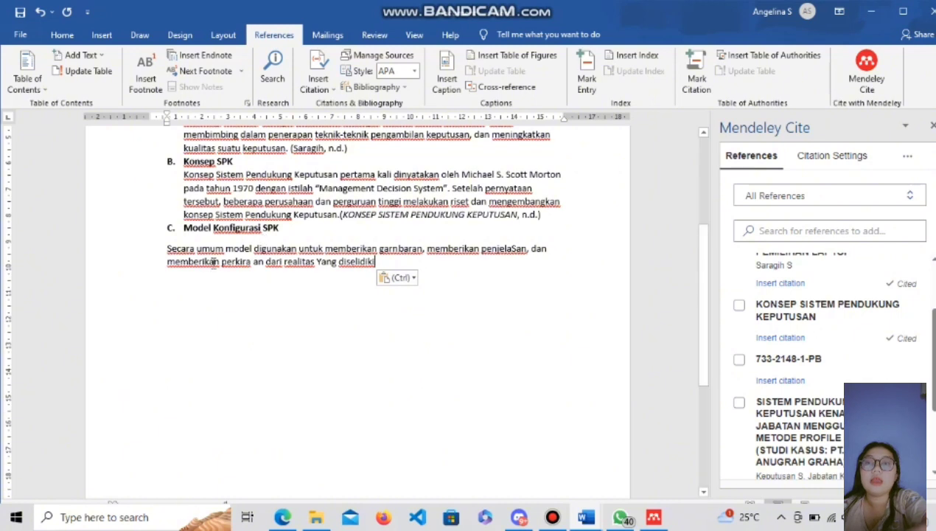
click(165, 249)
key(BackSpace)
key(BackSpace)
key(Return)
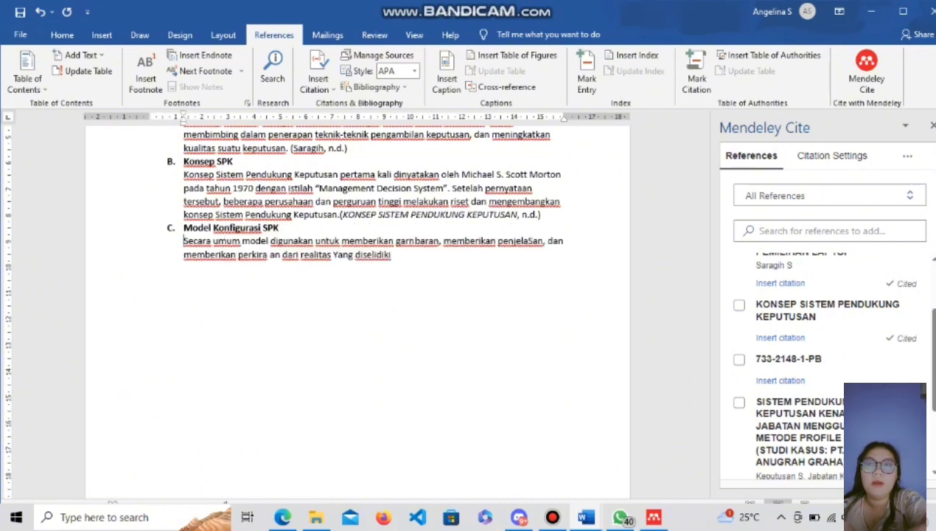
text(.)
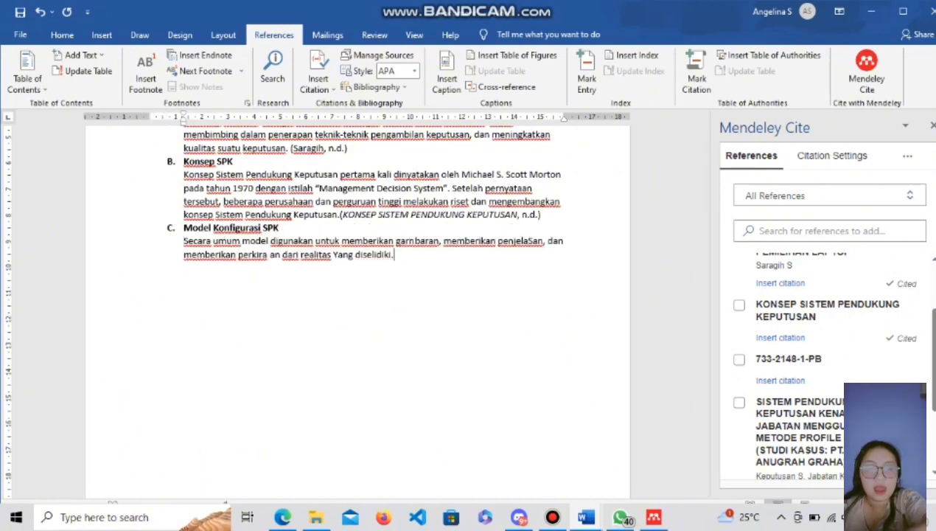
click(739, 360)
click(771, 468)
Begin heading D on a new line, typing 'D. SPK dengan Metode Profi'.
click(495, 223)
key(Return)
text(D. )
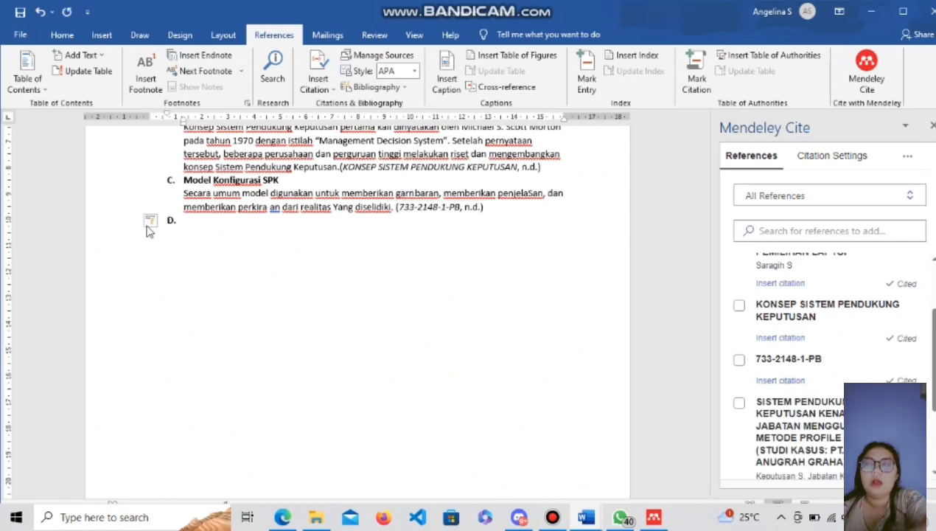
text(SPK dengan Meto)
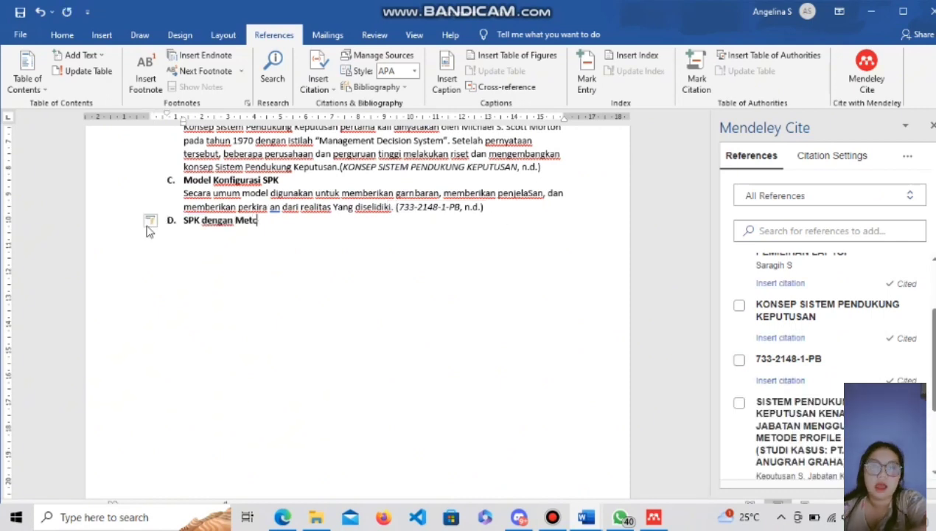
text(de Profi)
Complete heading D as 'SPK dengan Metode Profile Matching'.
key(BackSpace)
key(BackSpace)
text(rofile MAtching)
key(Return)
Paste the paragraph under heading D, strip its E. numbering, and cite it as (Keputusan et al., n.d.).
text(Metodologi pengembangan sistem yang digunakan adalah metodologi terstruktur dengan perancangan model yang digunakan adalah model Pencocokan Profil (profile matching) dengan metode perhitungan Pemetaan Gap Kompetensi serta PHP dan MySQL sebagai alat pengkodean komputer. Sistem Pendukung Keputusan ini dapat menjadi solusi dalam pengambil keputusan untuk menentukan perhitungan nilai kenaikan jabatan.)
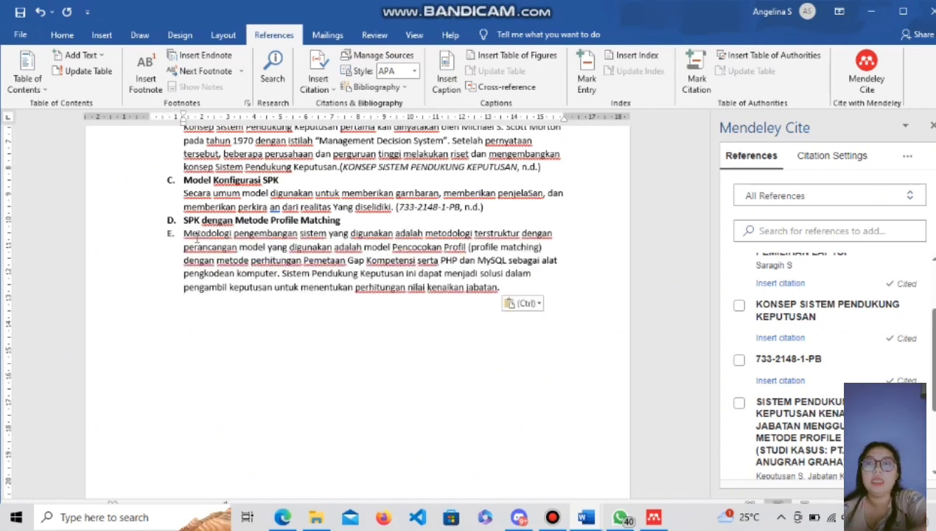
click(183, 233)
key(BackSpace)
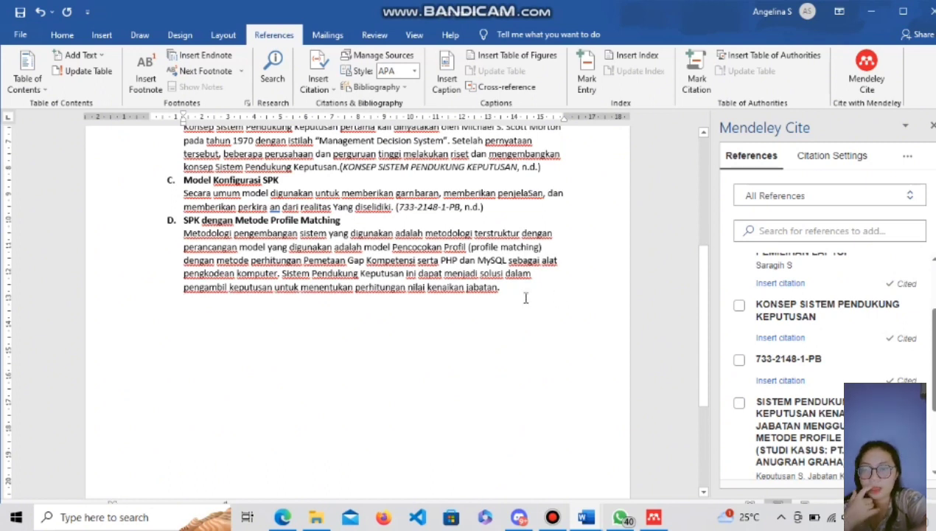
scroll(919, 347, down, 2)
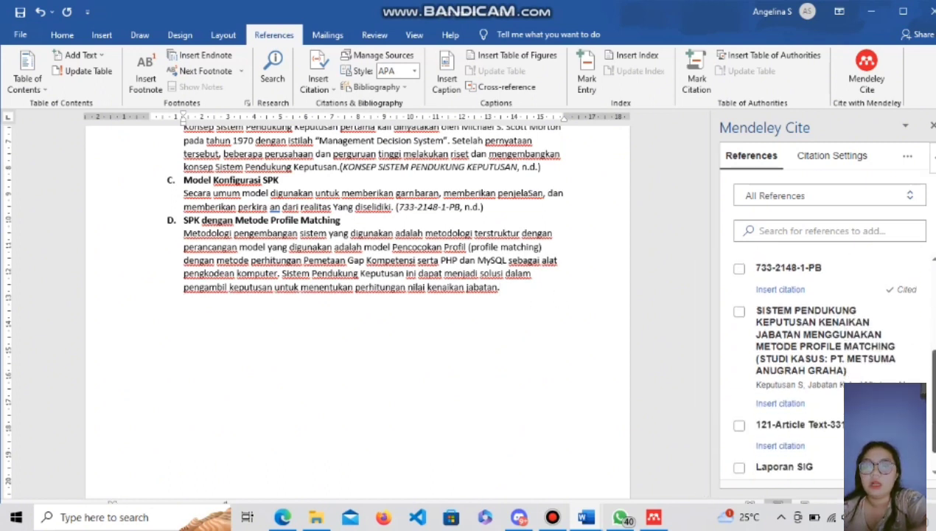
click(739, 311)
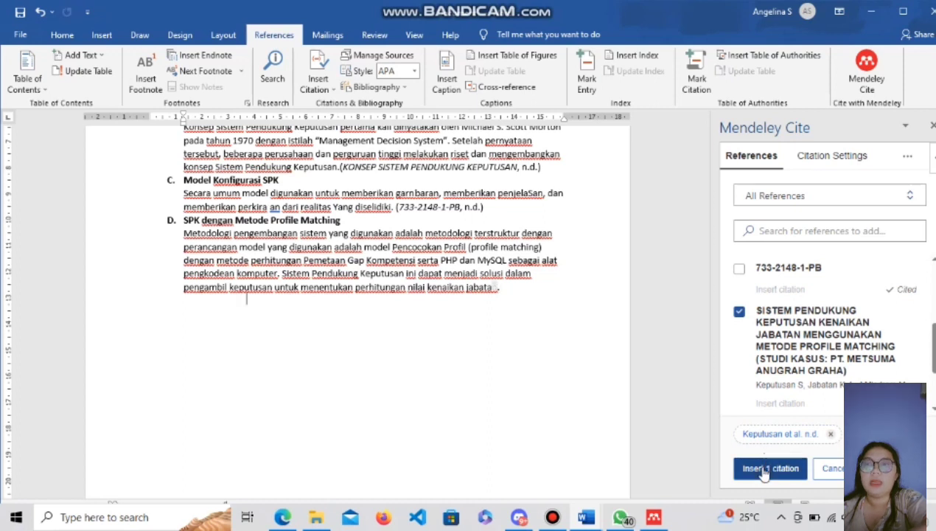
click(764, 470)
Start heading 'E. Perancangan SPK pengambilan Nilai Dosen' on a plain new line.
click(256, 220)
key(Return)
key(BackSpace)
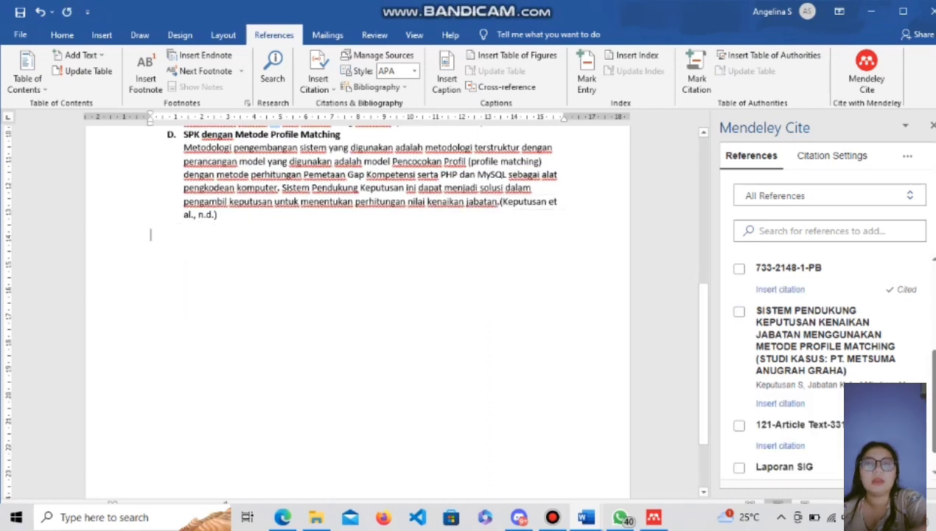
text(E. Perancangan SPK pengambilan Nilai Dosen)
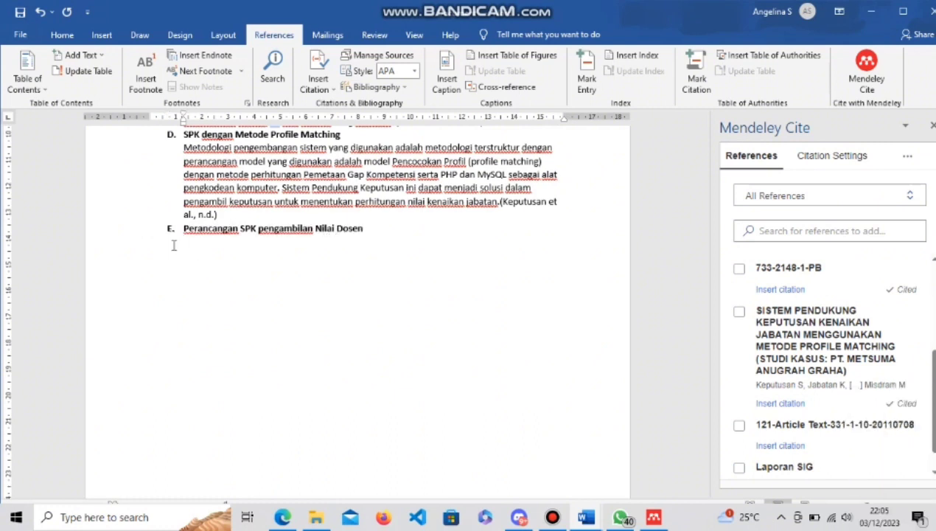
Paste section E's paragraph and cite the 121-Article Text reference after it.
text(Pengambilan keputusan merupakan aktivitas utama manajemen yang sangat menentukan keberadaan suatu organisasi. Kesalahan dalam pengambilan keputusan dapat berakibat fatal terhadap suatu organisasi. Karena aktivitas ini sangat penting, maka para ahli manajemen senantiasa mencari sistem, metode dan teknologi yang dapat membantu manajemen dalam melaksanakan tugas tersebut.)
click(781, 425)
click(759, 470)
Type the heading DAFTAR PUSTAKA on the centred line of the new page.
scroll(220, 247, down, 5)
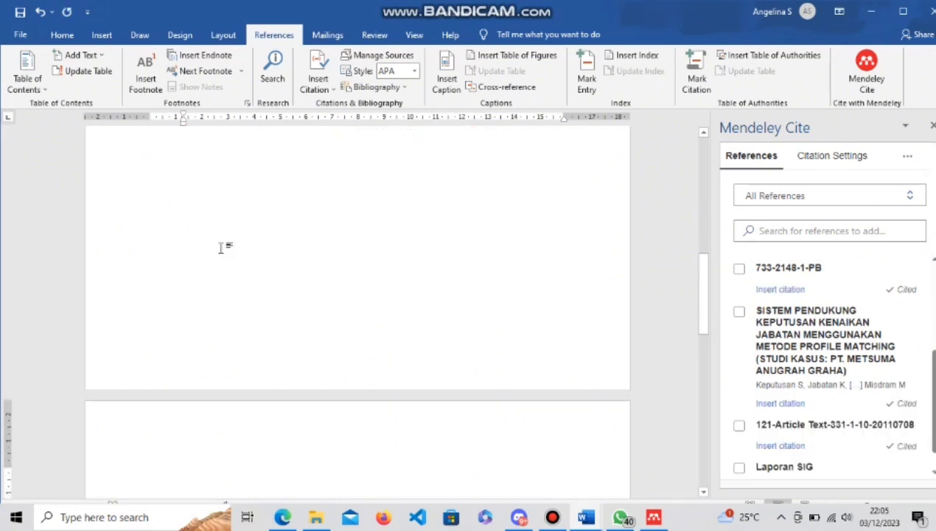
drag(698, 365, 696, 243)
scroll(322, 338, down, 3)
click(322, 339)
text(DAFTAR PUSTAKA)
Insert the Mendeley Cite bibliography of all five references under DAFTAR PUSTAKA.
drag(934, 398, 924, 242)
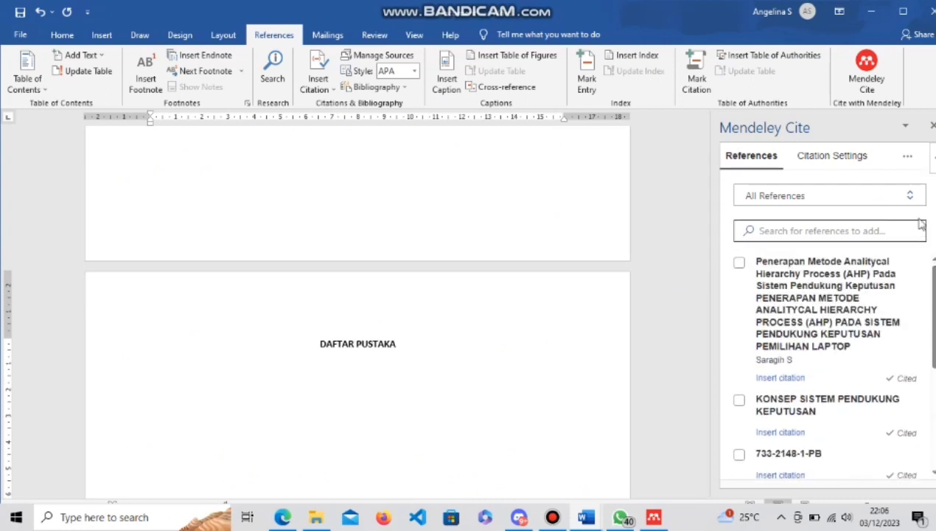
click(908, 160)
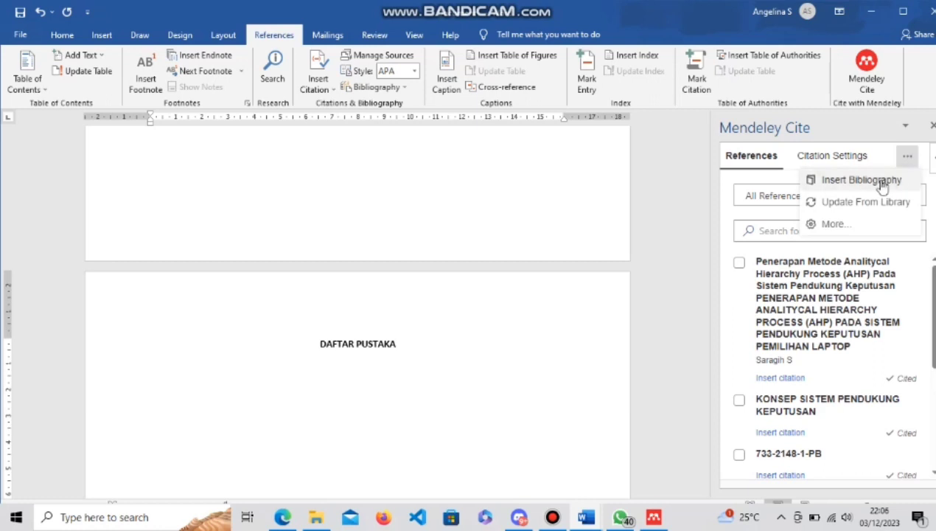
click(884, 185)
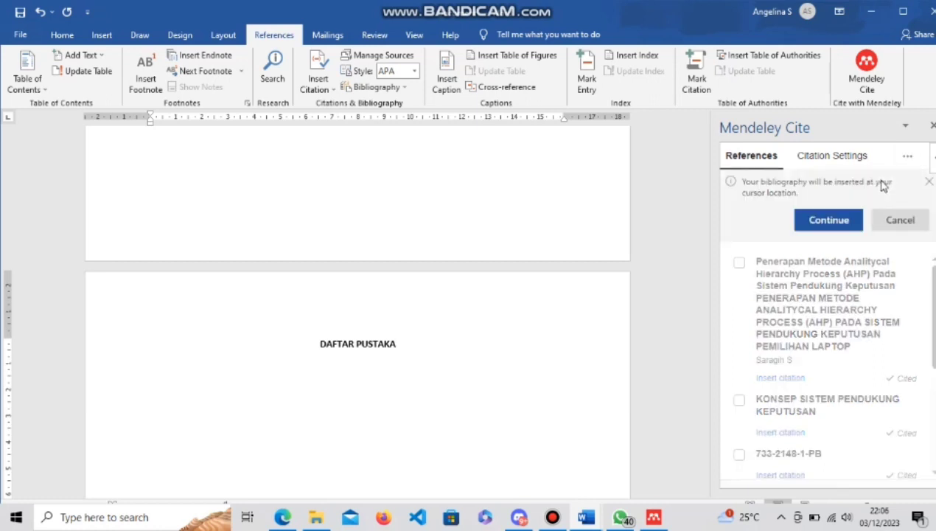
click(828, 221)
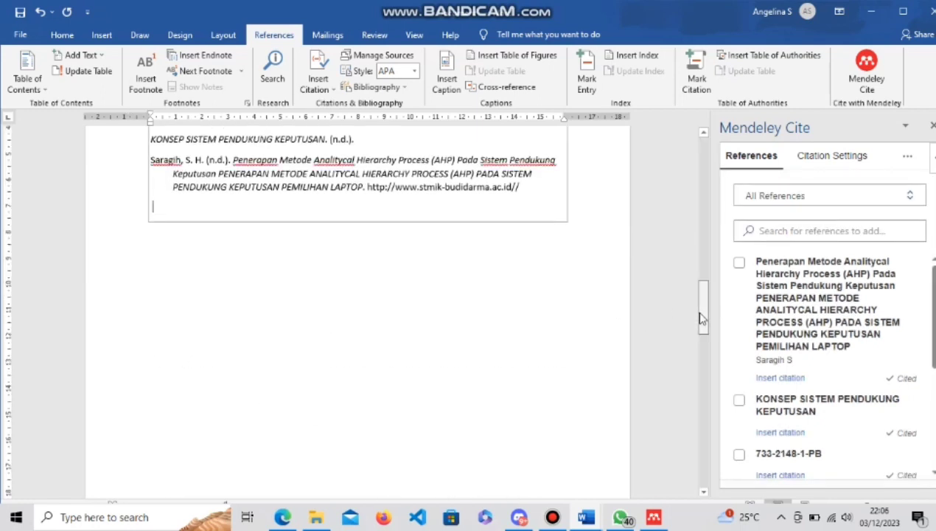
scroll(579, 319, up, 4)
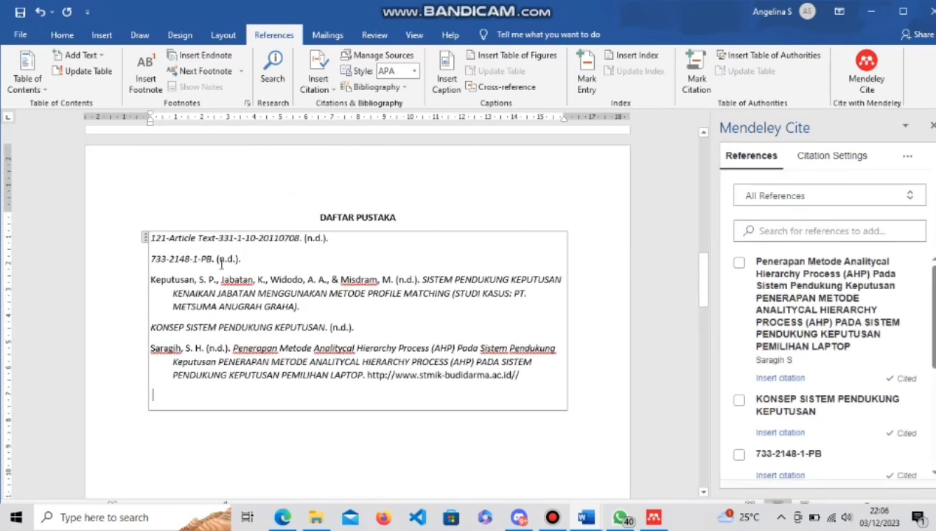
Change the Mendeley Cite citation language to Bahasa Indonesia, so dates read (t.t.).
click(795, 159)
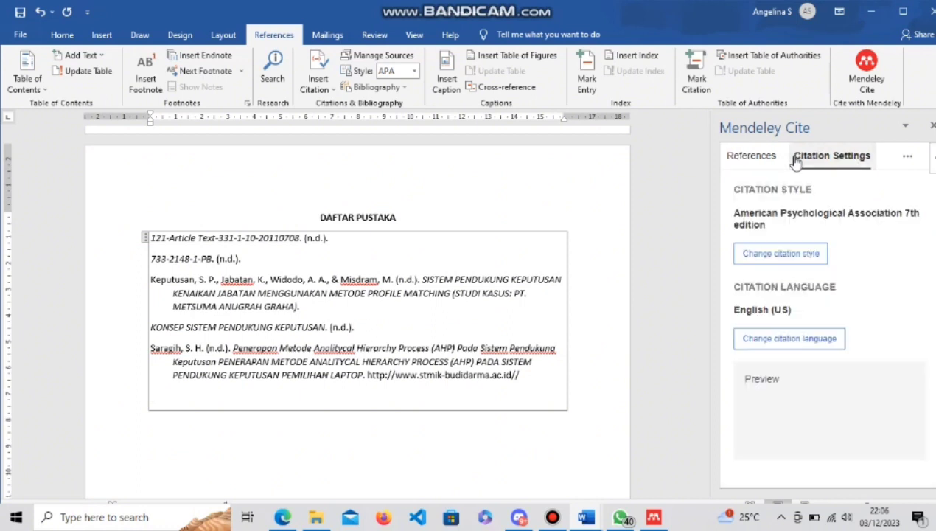
click(789, 338)
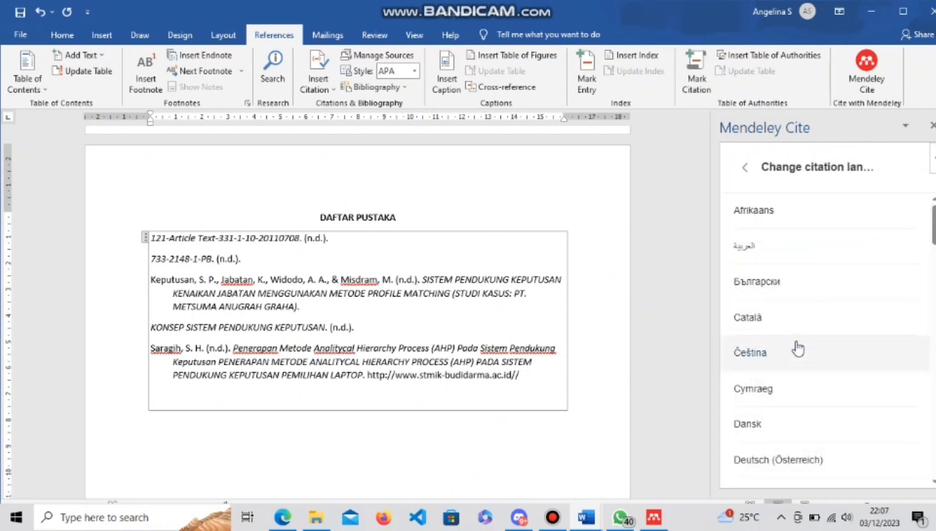
scroll(818, 339, down, 10)
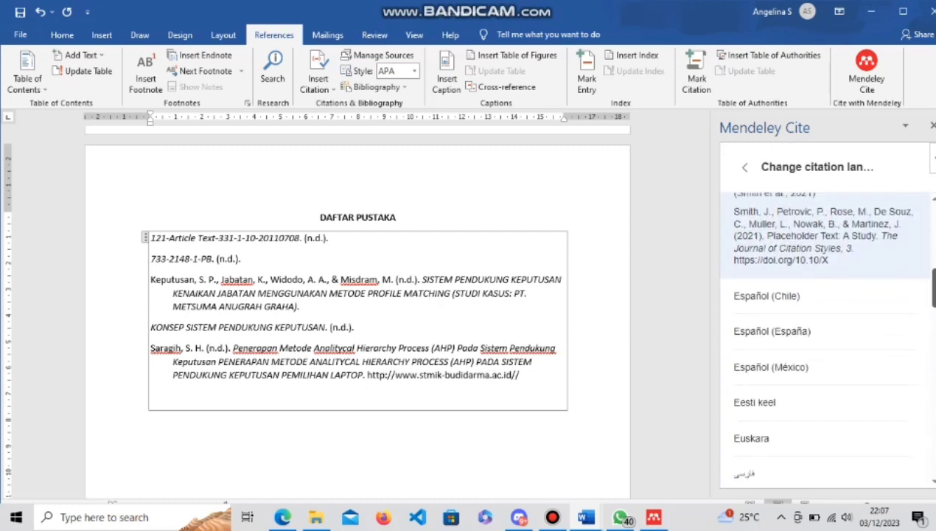
click(769, 303)
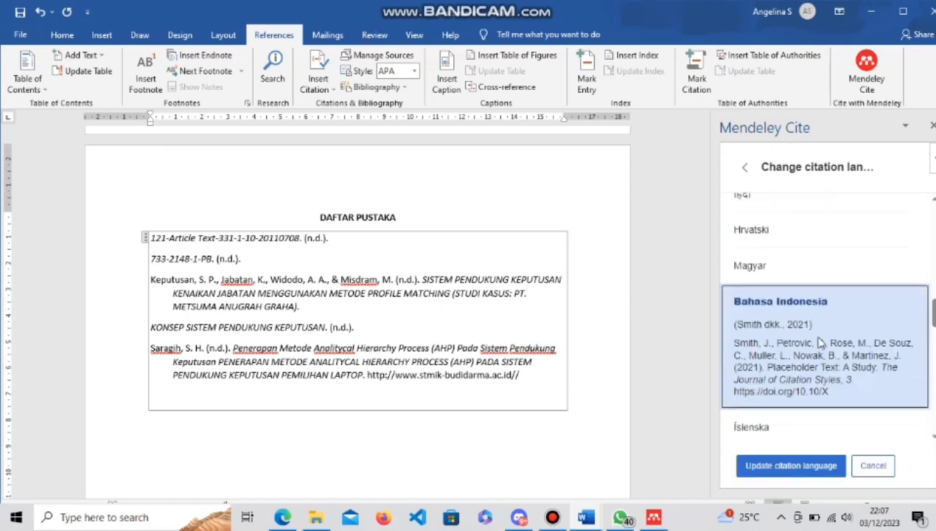
click(815, 469)
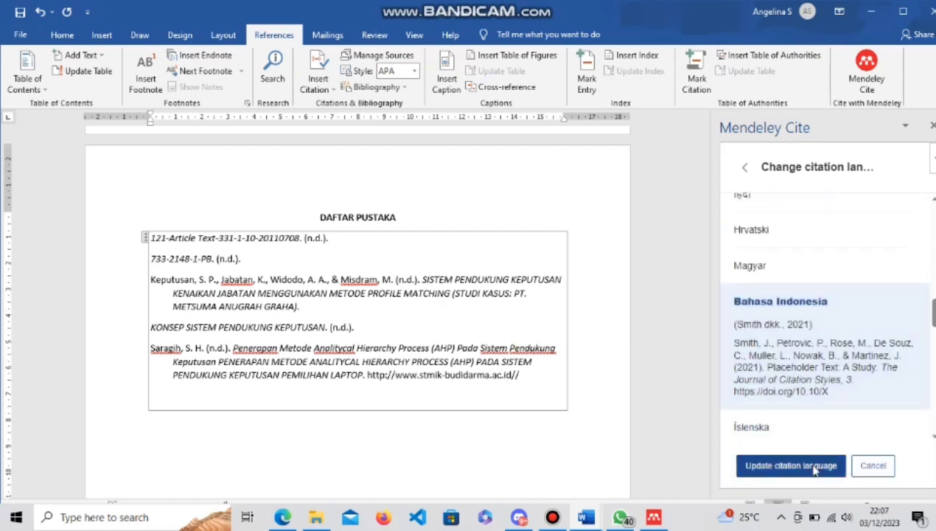
right_click(815, 470)
click(787, 466)
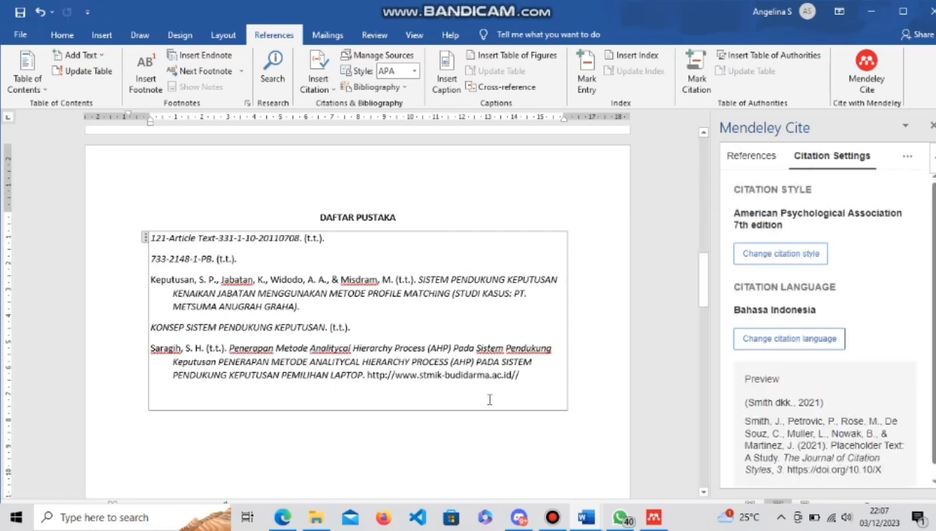
Switch the citation style to IEEE and check the numbered [1]-style citations and bibliography.
click(781, 253)
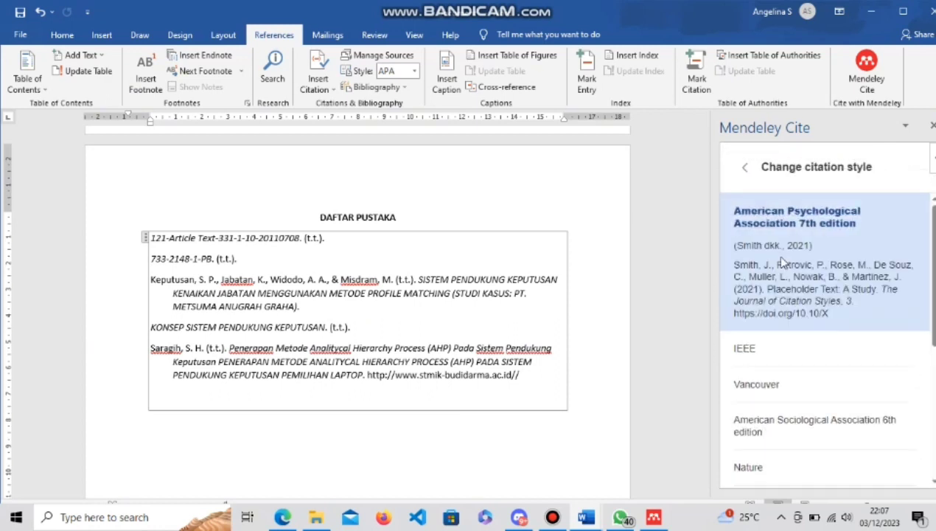
click(788, 352)
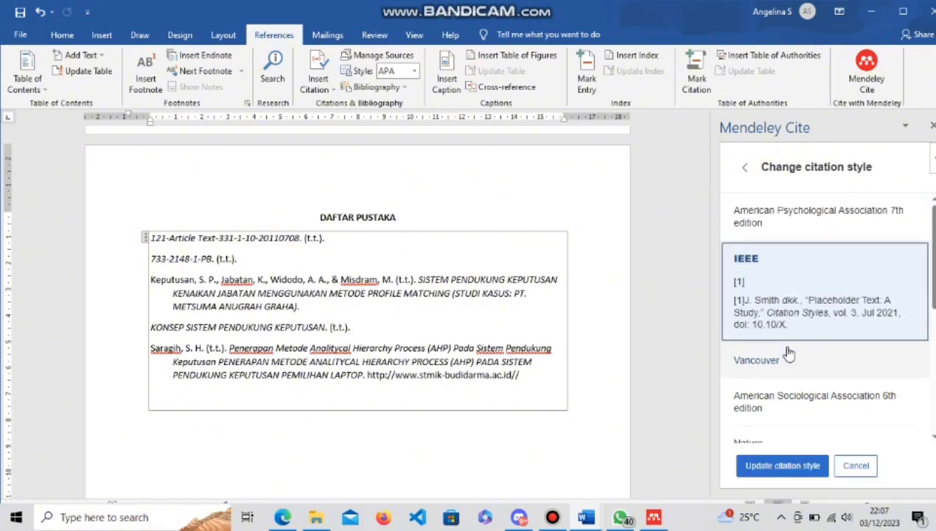
click(795, 467)
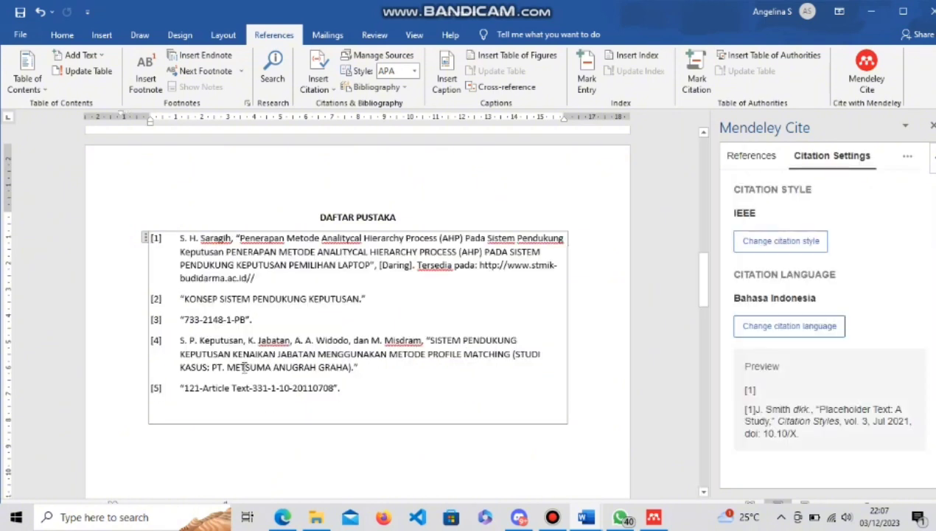
drag(702, 295, 694, 180)
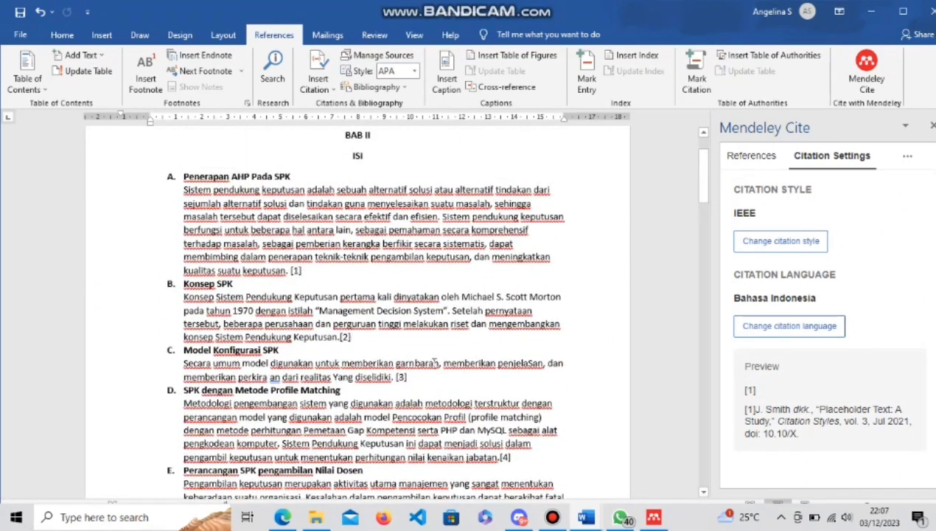
drag(700, 188, 703, 293)
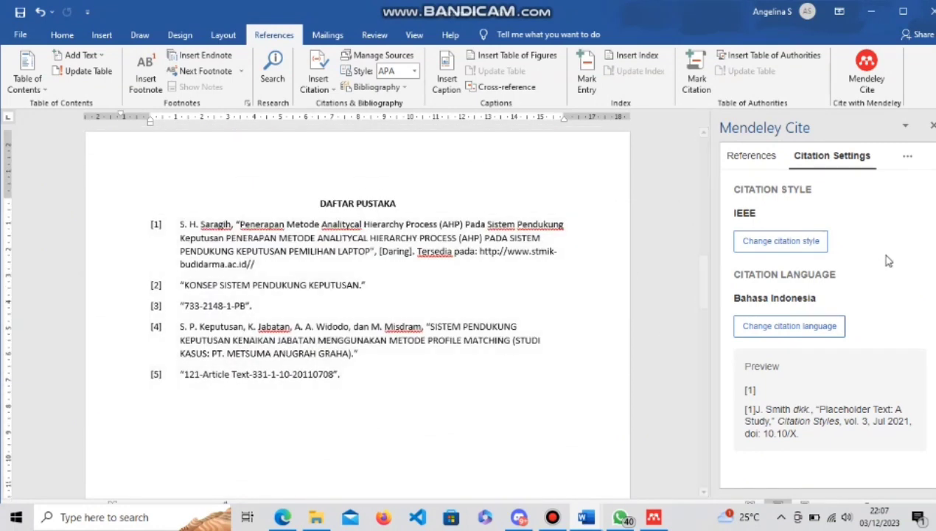
click(800, 241)
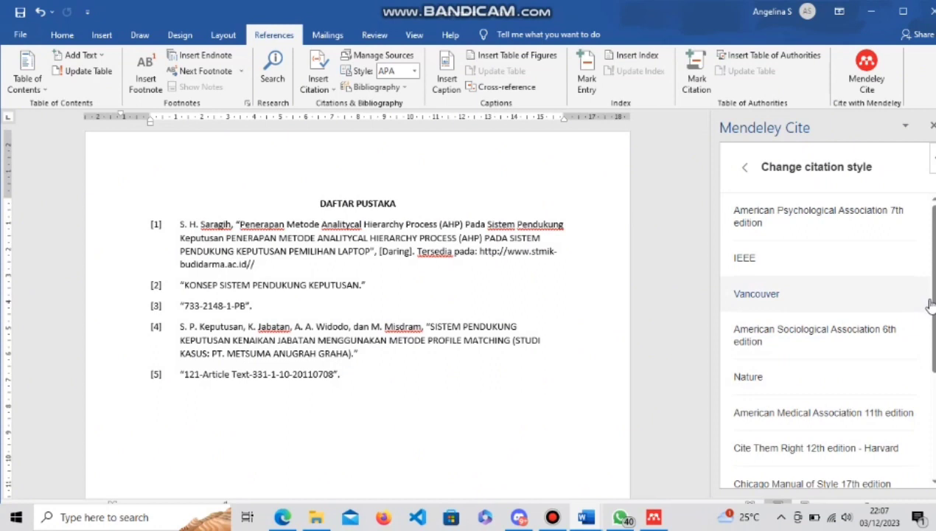
Apply the Cite Them Right 12th edition - Harvard citation style.
scroll(899, 337, down, 3)
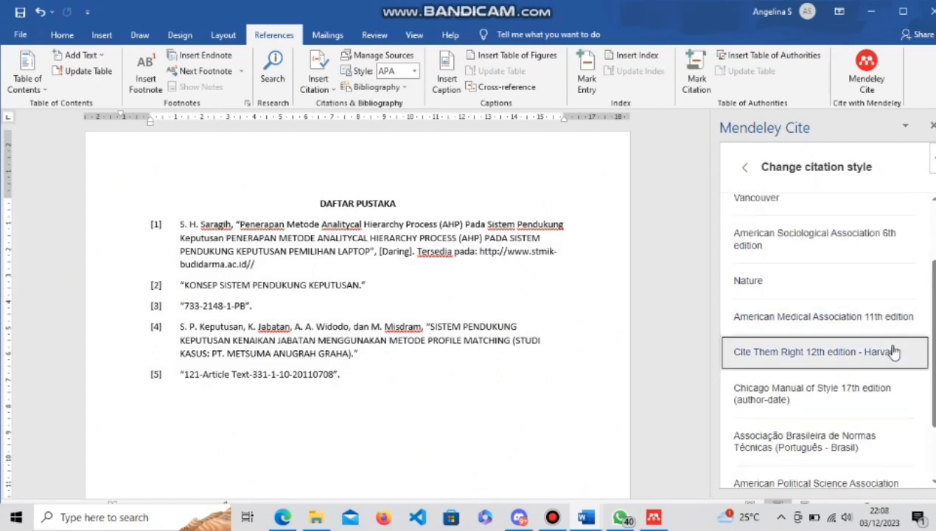
click(835, 351)
click(813, 467)
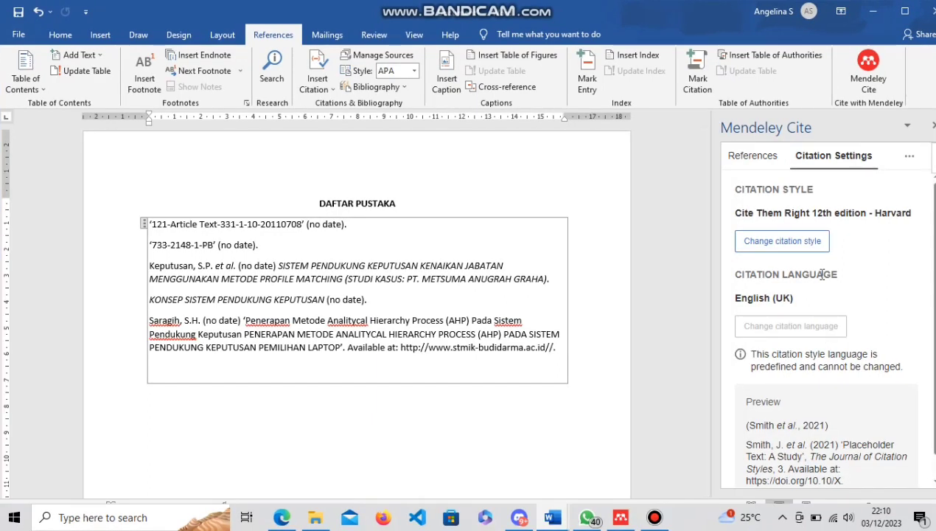
Change the citation style back to APA 7th edition.
click(803, 242)
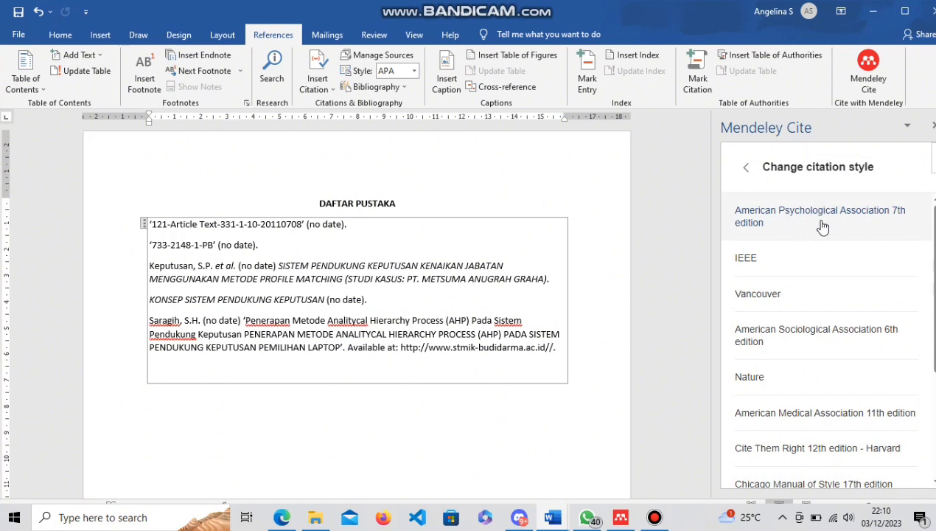
click(822, 227)
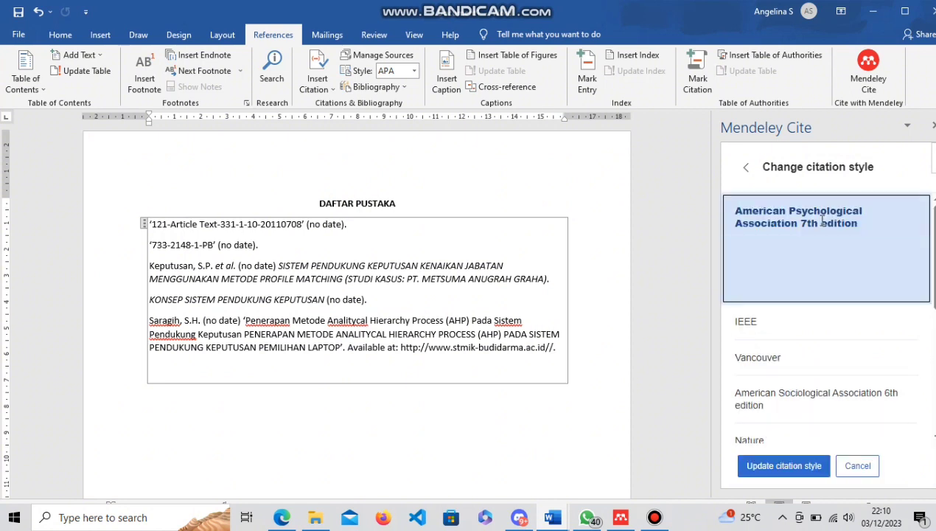
click(784, 466)
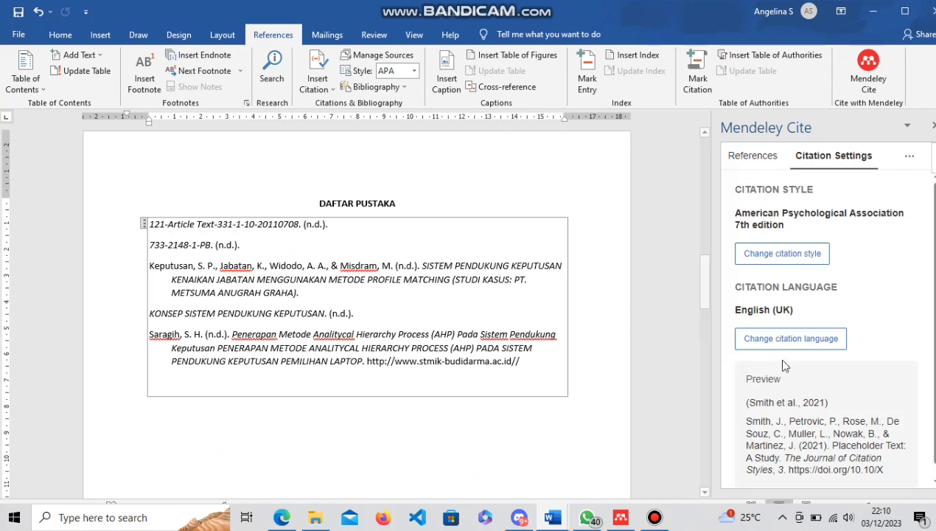
drag(700, 287, 723, 294)
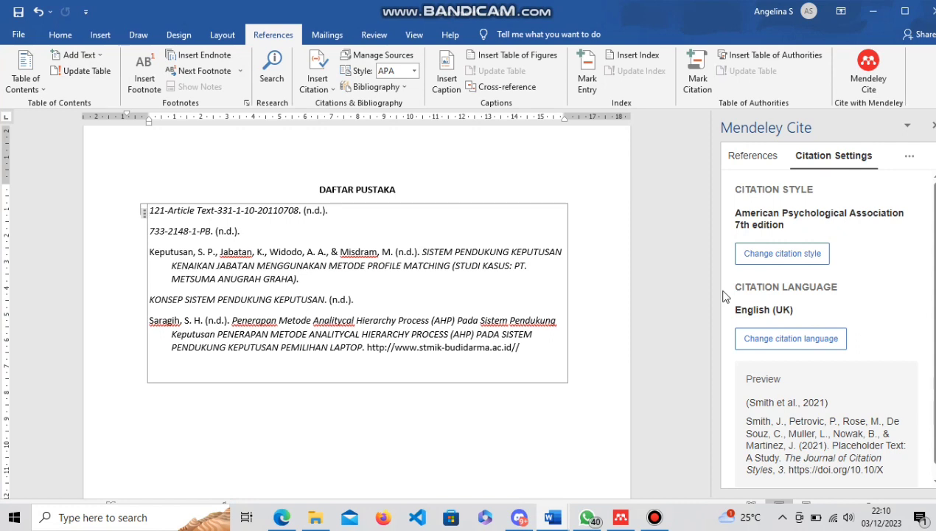